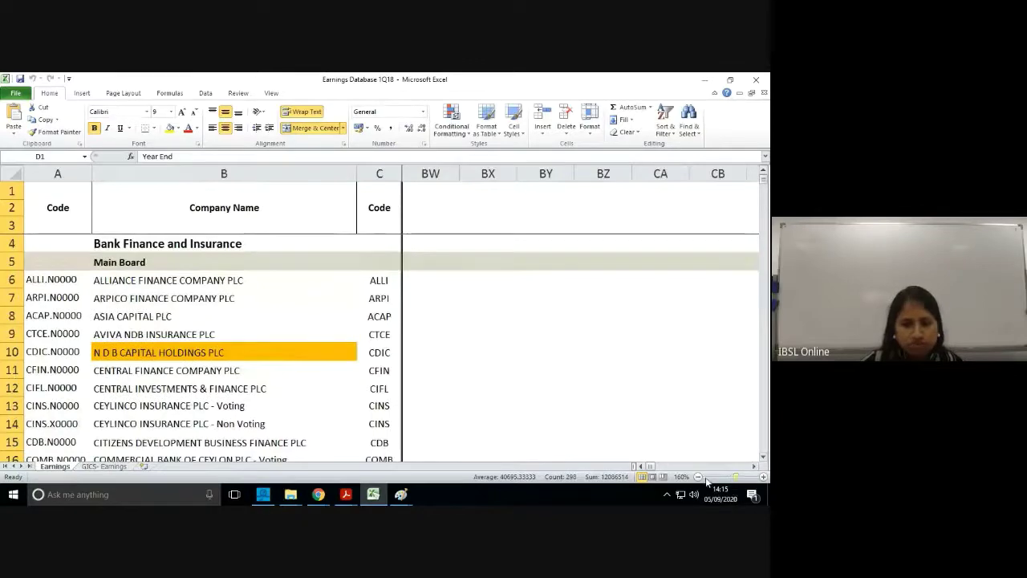
# Set the sheet zoom to 130% and examine the companies listed under the Bank Finance and Insurance sector
pyautogui.click(698, 477)
pyautogui.click(699, 477)
pyautogui.click(698, 477)
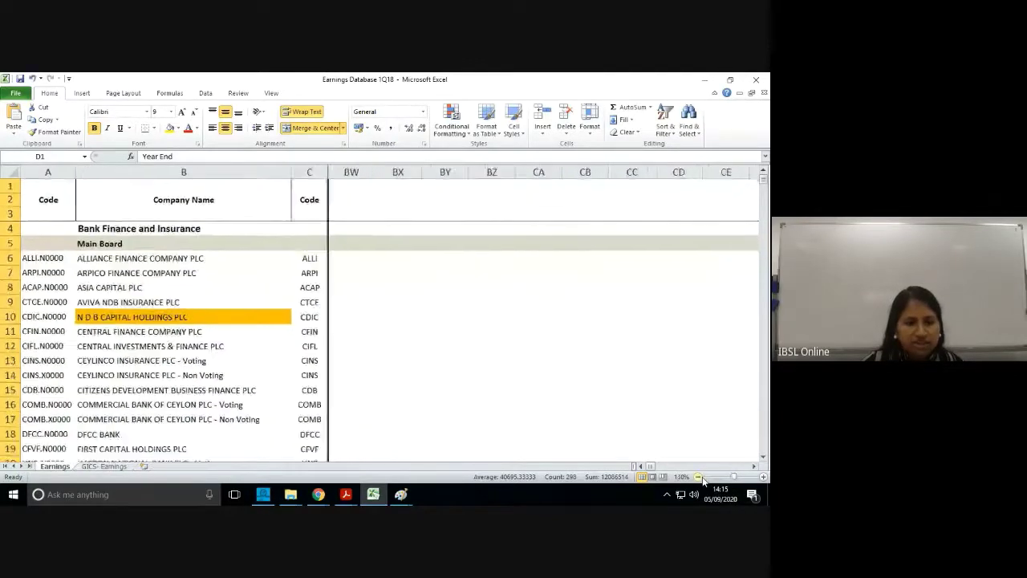
pyautogui.click(138, 233)
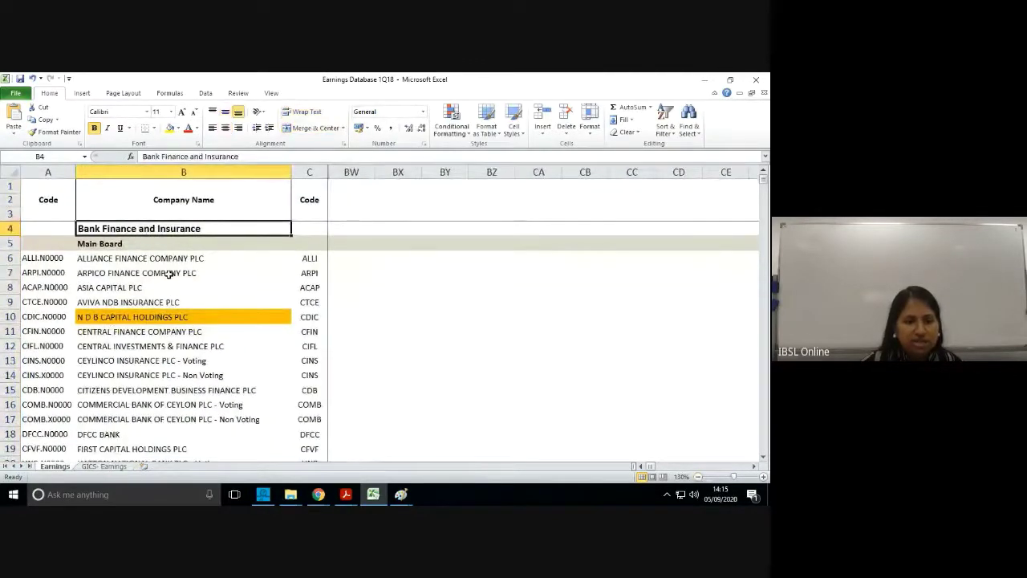
pyautogui.scroll(-15, 169, 273)
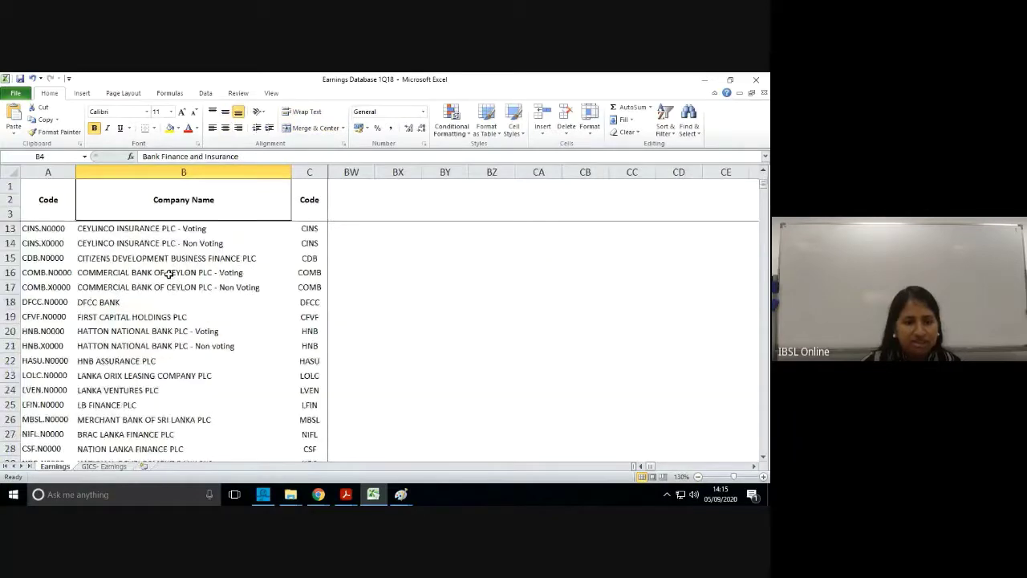
pyautogui.scroll(-1, 169, 273)
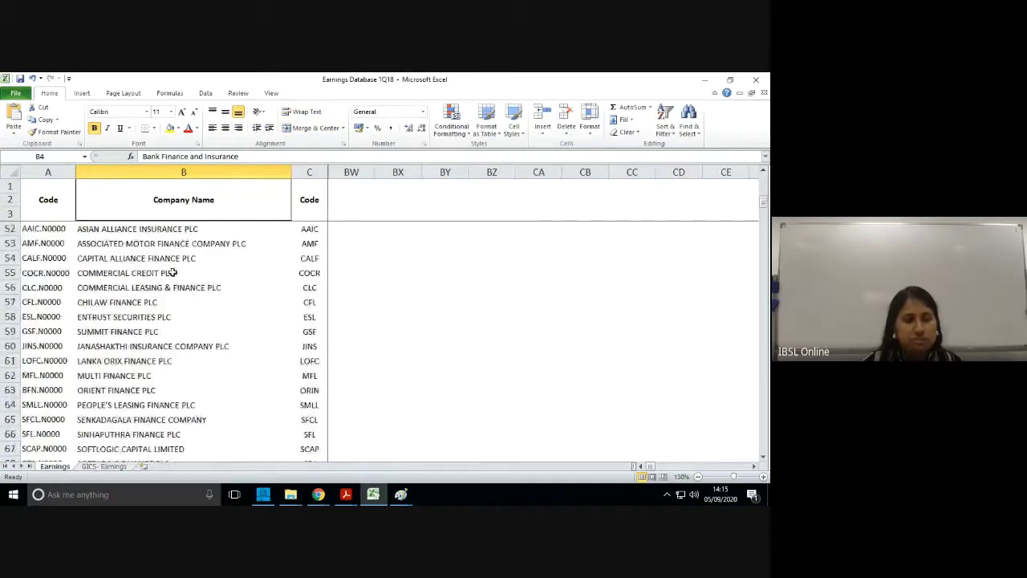
pyautogui.scroll(-4, 168, 284)
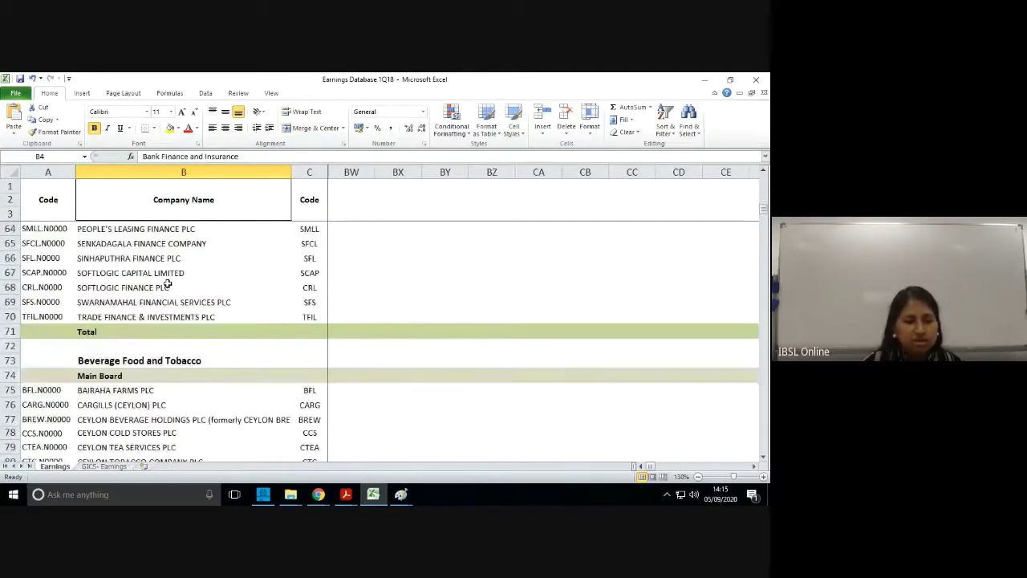
pyautogui.scroll(-2, 168, 285)
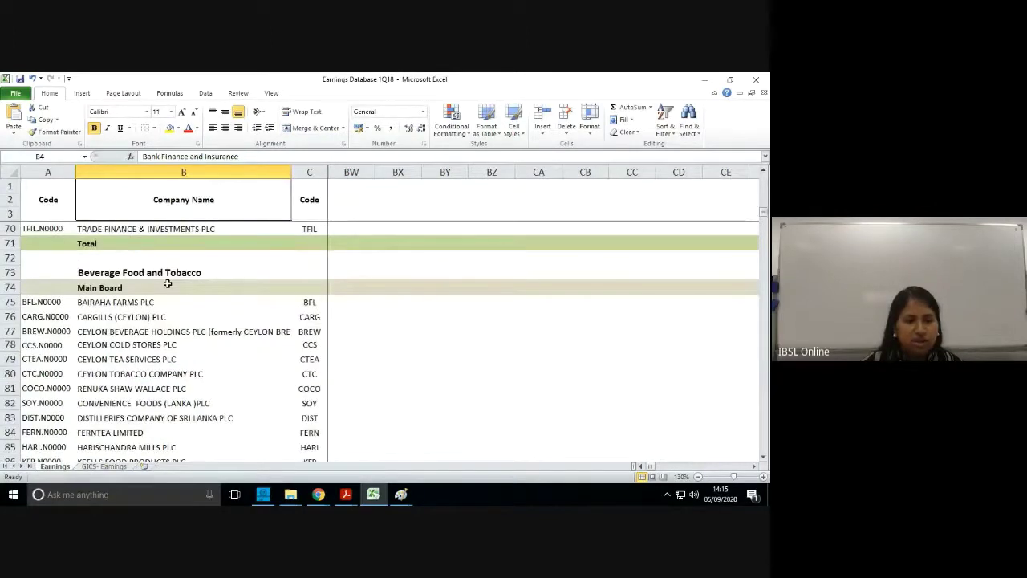
# Review the company lists of the Beverage Food and Tobacco, Chemicals and Pharmaceuticals, and Closed Ended Funds sectors
pyautogui.click(171, 274)
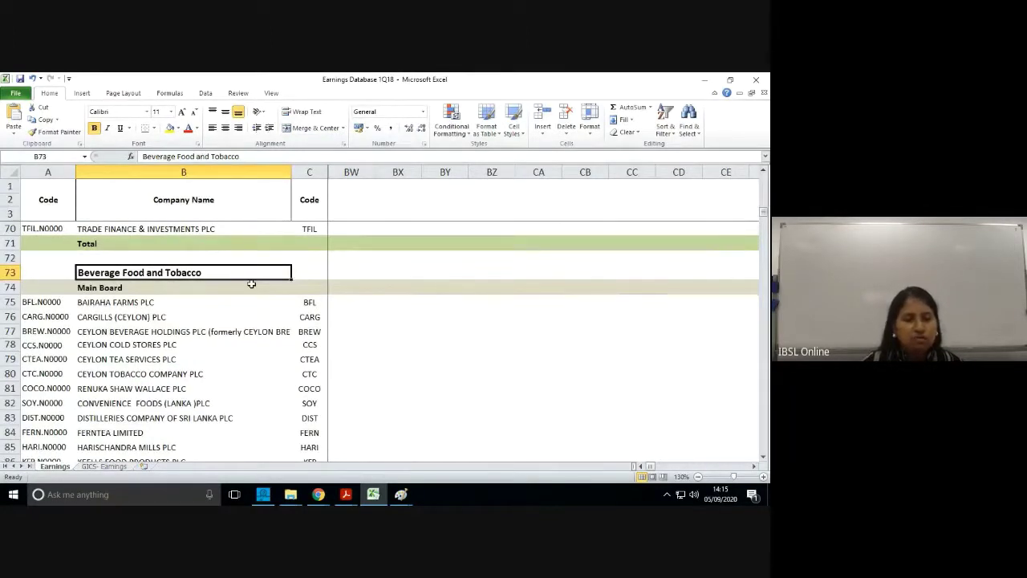
pyautogui.scroll(-8, 251, 284)
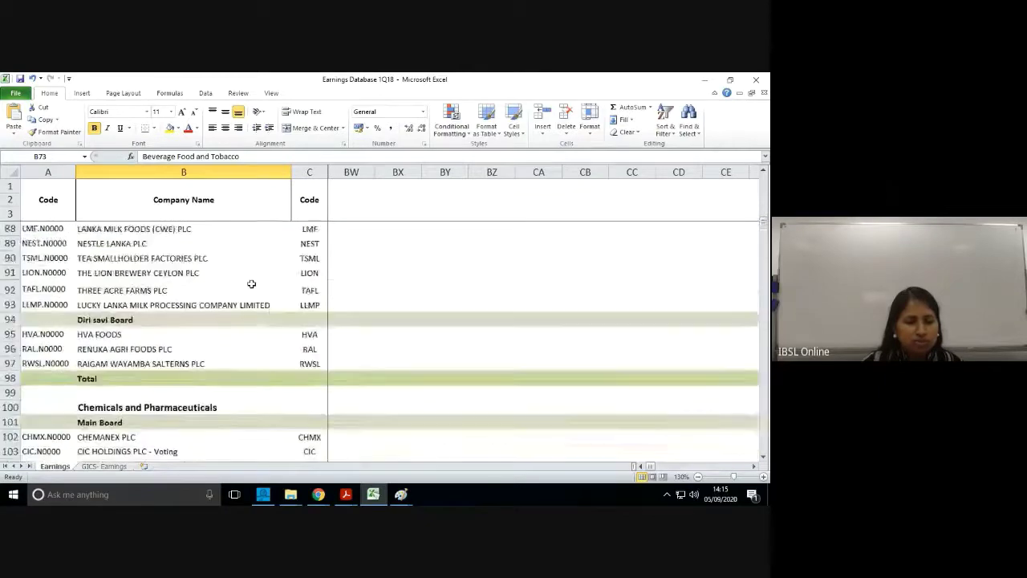
pyautogui.click(207, 311)
pyautogui.scroll(-4, 205, 313)
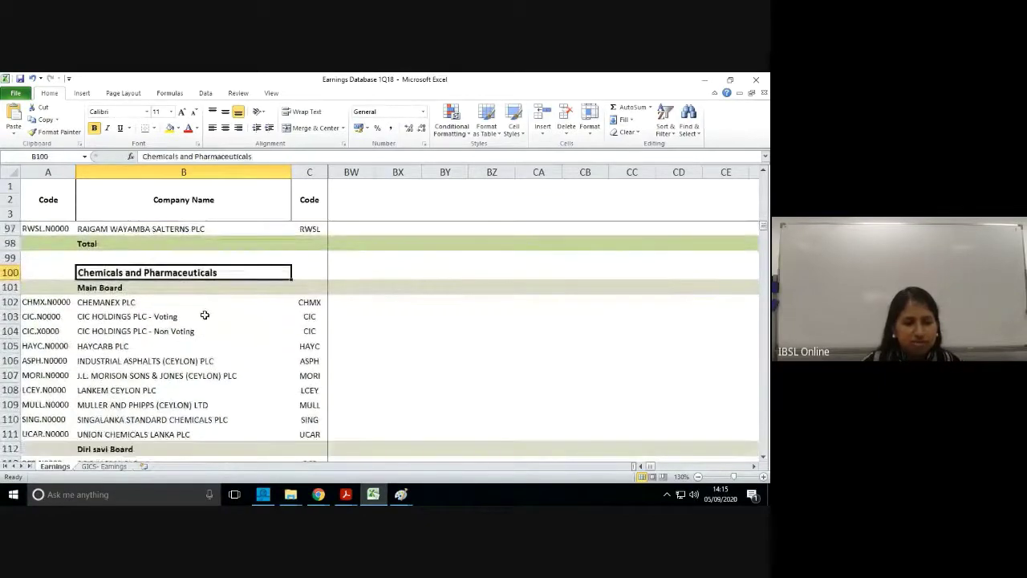
pyautogui.scroll(-1, 204, 316)
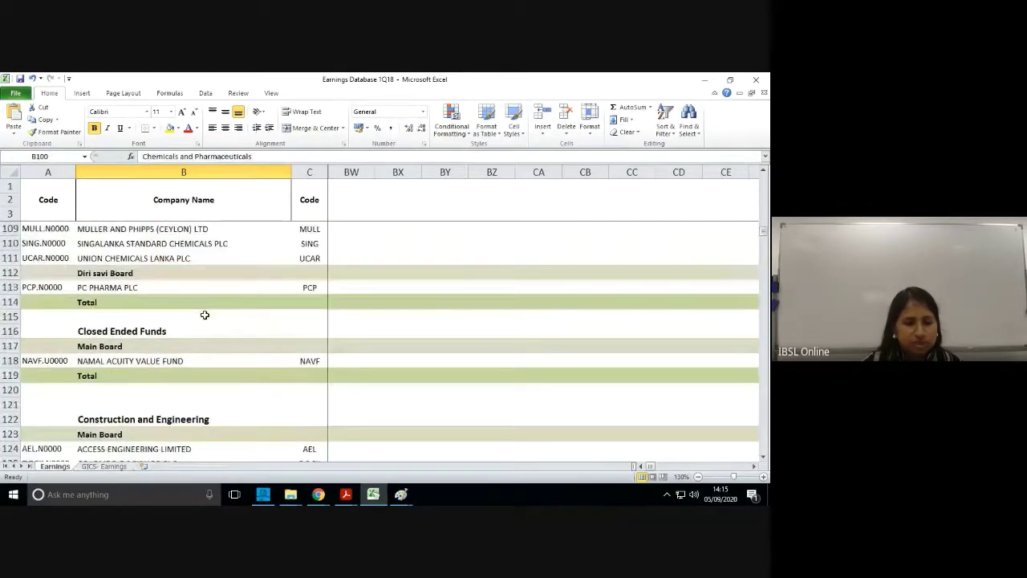
pyautogui.click(181, 332)
pyautogui.scroll(-1, 204, 329)
pyautogui.scroll(-2, 205, 328)
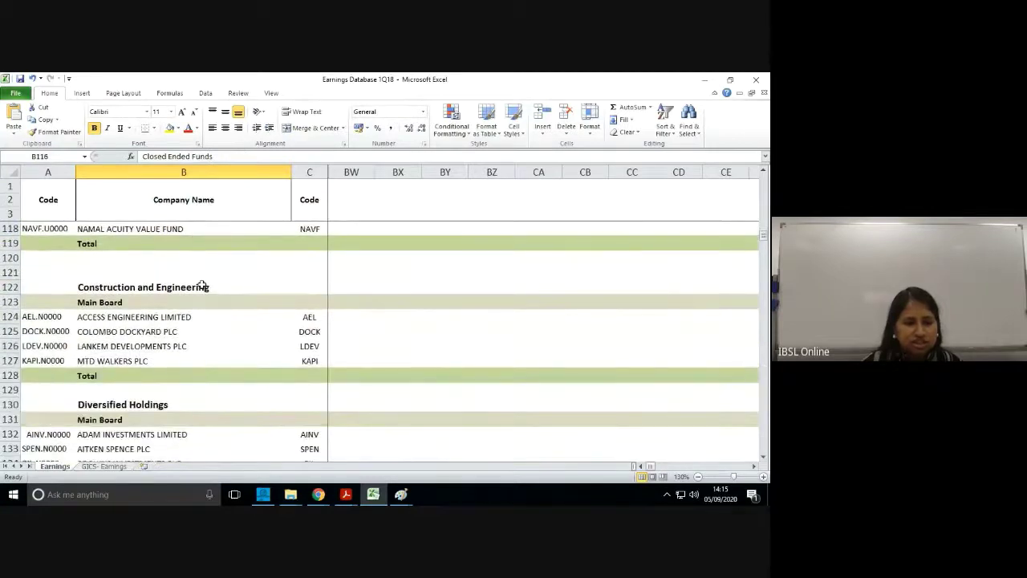
# Review the company lists of the Construction and Engineering, Diversified Holdings, and Footwear and Textiles sectors
pyautogui.click(201, 286)
pyautogui.scroll(-3, 193, 392)
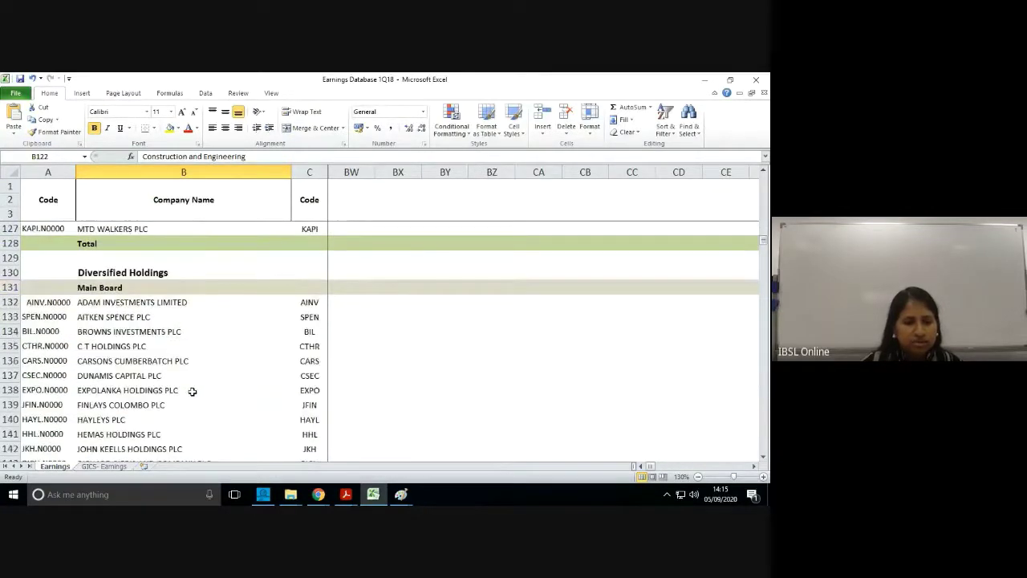
pyautogui.click(167, 275)
pyautogui.scroll(-3, 181, 370)
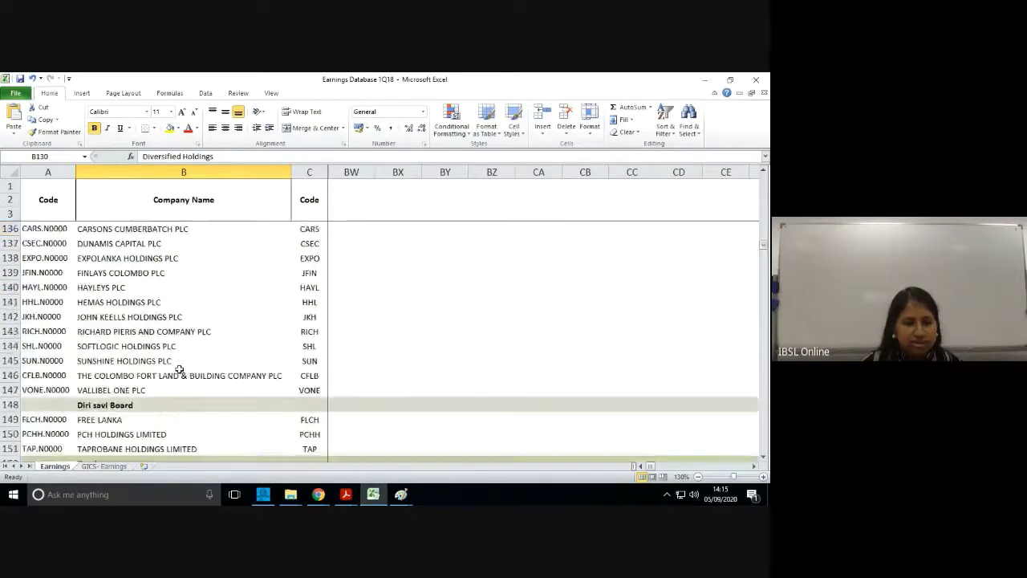
pyautogui.scroll(-3, 179, 370)
pyautogui.click(182, 362)
pyautogui.scroll(-2, 200, 362)
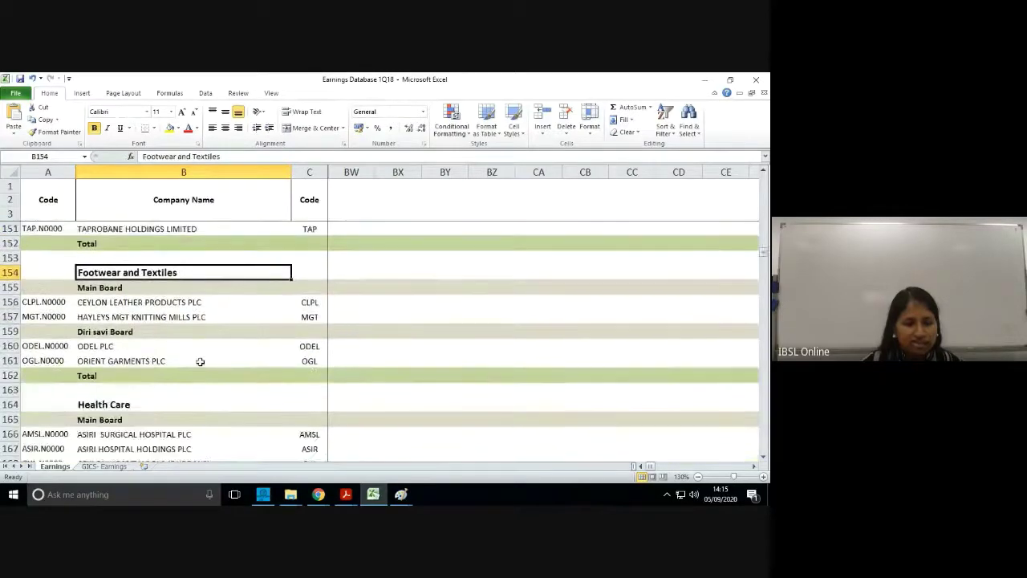
# Review the Health Care and Hotels and Travels sectors, and select rows 222 to 226 of the Information Technology sector
pyautogui.scroll(-2, 200, 362)
pyautogui.click(173, 321)
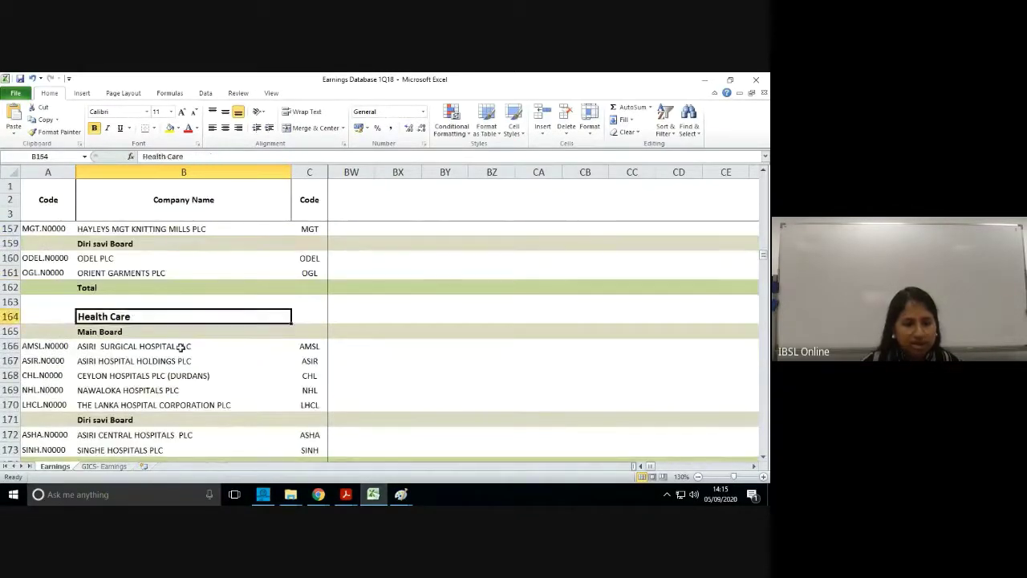
pyautogui.scroll(-3, 182, 347)
pyautogui.scroll(-2, 183, 290)
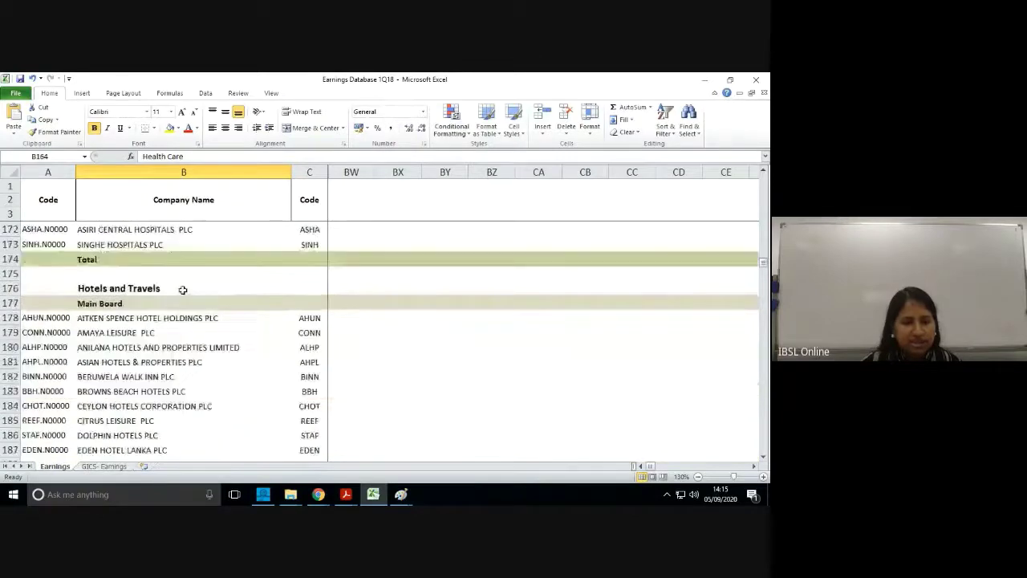
pyautogui.click(183, 290)
pyautogui.scroll(-12, 183, 293)
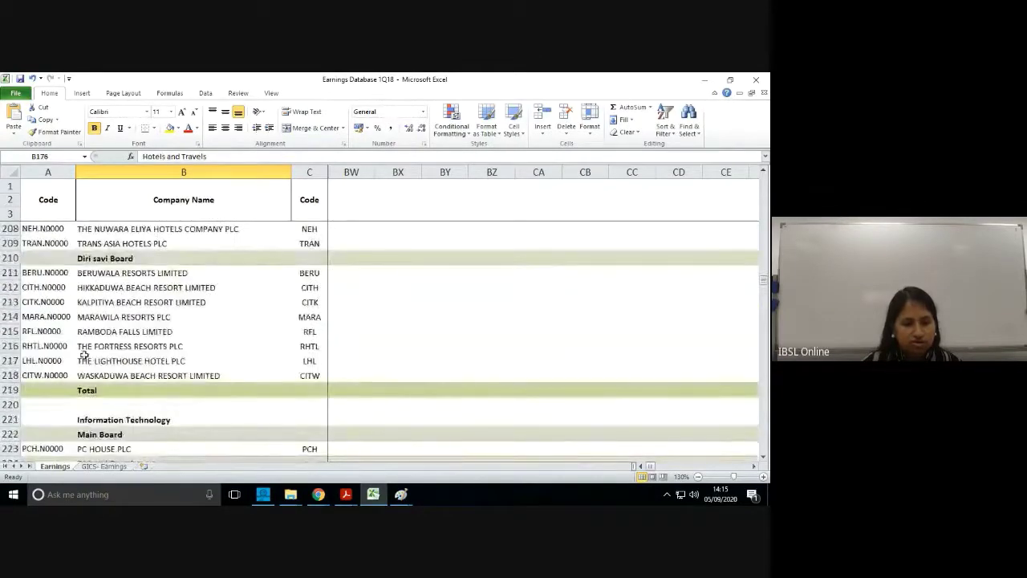
pyautogui.scroll(-3, 124, 373)
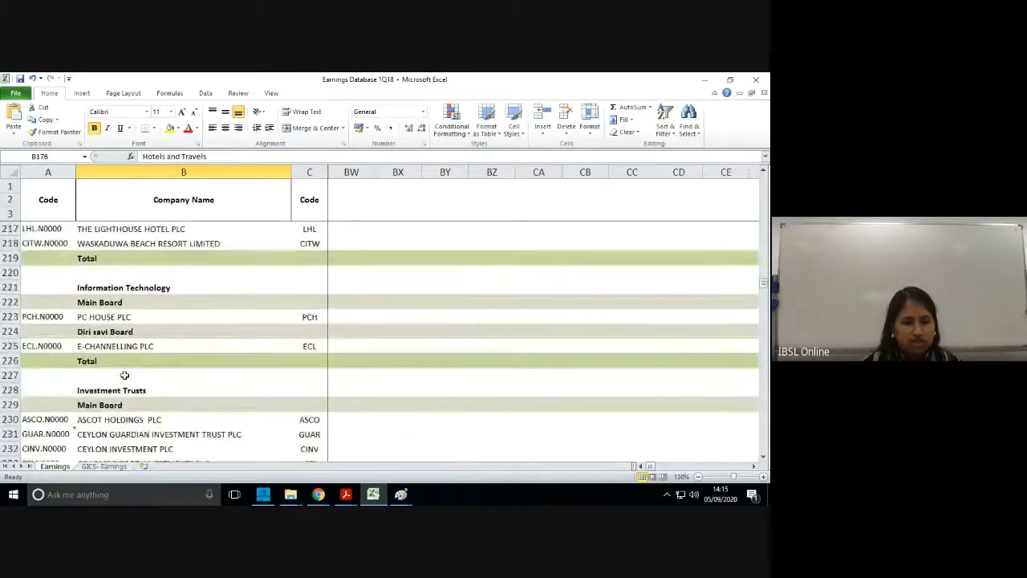
pyautogui.click(12, 302)
pyautogui.moveTo(11, 302); pyautogui.dragTo(6, 346)
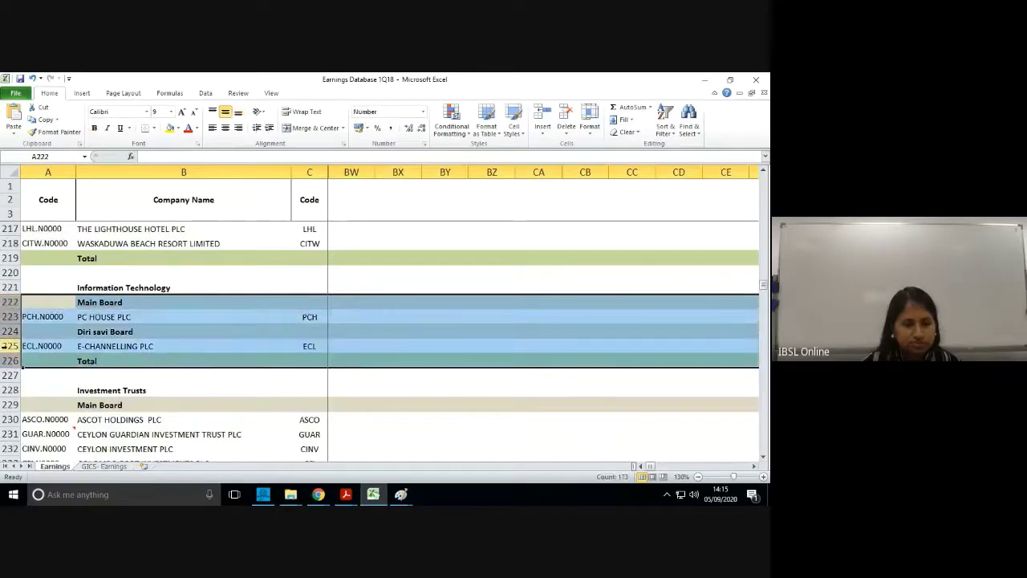
# Review the companies listed under the land and property sector and the Manufacturing sector
pyautogui.scroll(-6, 80, 347)
pyautogui.click(91, 348)
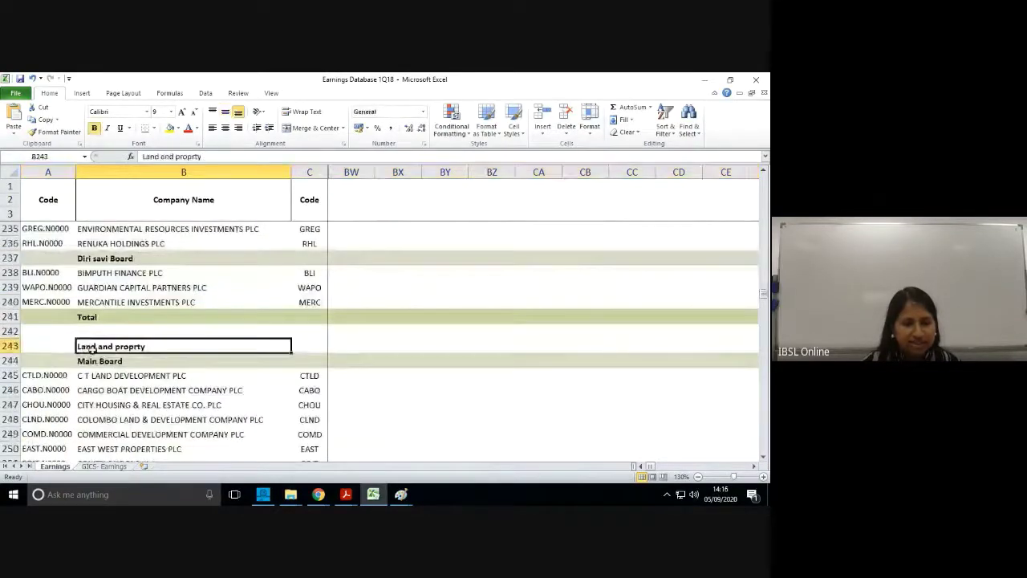
pyautogui.scroll(-7, 91, 348)
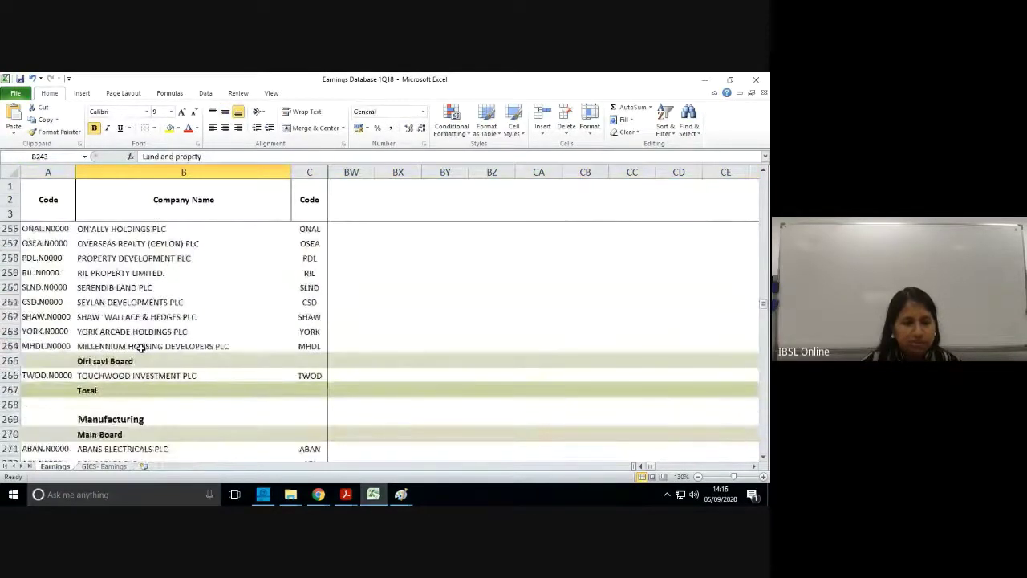
pyautogui.scroll(-2, 140, 346)
pyautogui.click(128, 331)
pyautogui.scroll(-12, 144, 345)
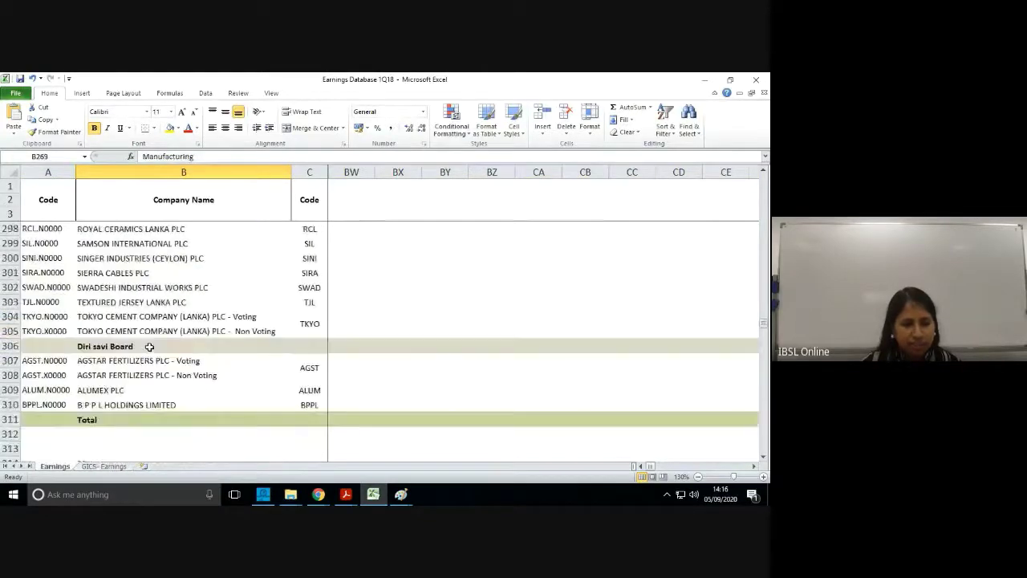
# Review the company lists of the Motors, Oil Palms, Plantations, and Power And Energy sectors
pyautogui.scroll(-2, 149, 346)
pyautogui.scroll(-1, 149, 347)
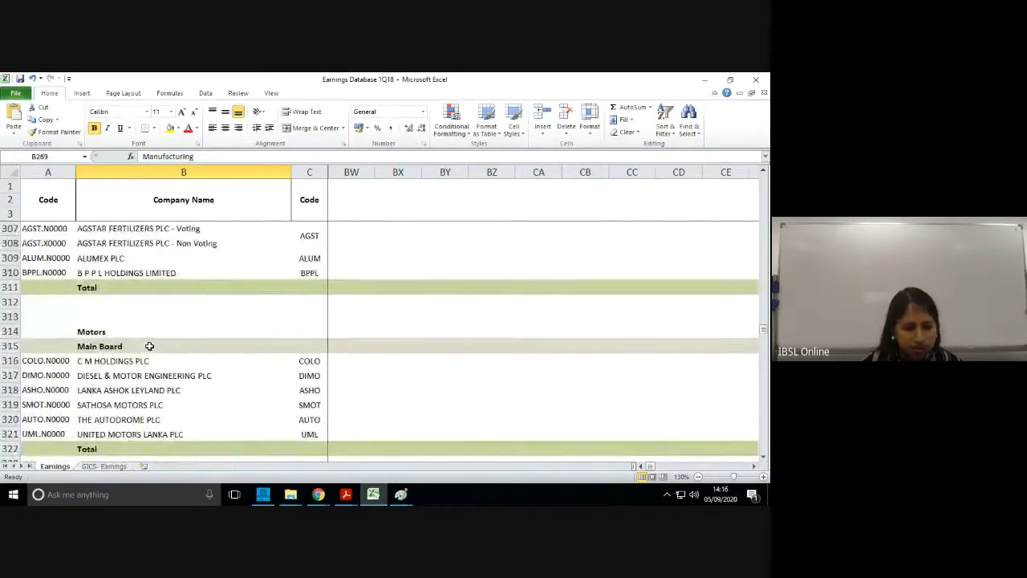
pyautogui.click(149, 346)
pyautogui.scroll(-4, 149, 346)
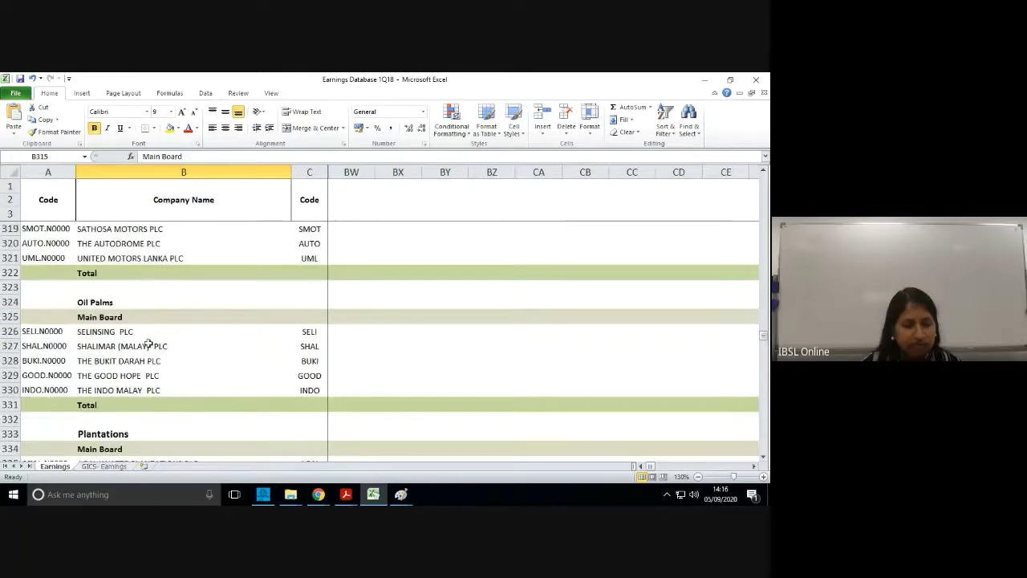
pyautogui.click(142, 301)
pyautogui.scroll(-7, 157, 322)
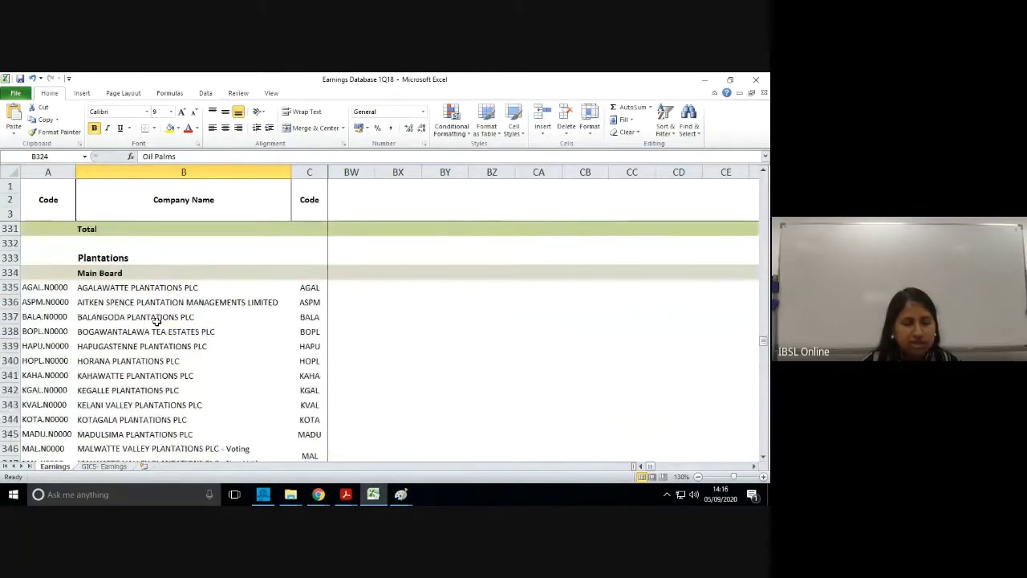
pyautogui.scroll(-3, 157, 321)
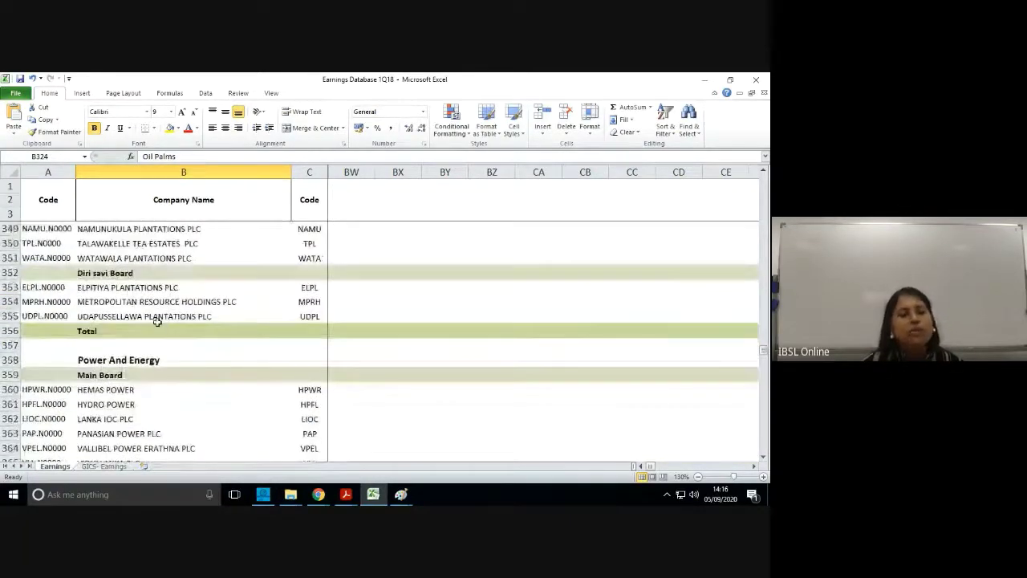
pyautogui.scroll(-2, 157, 322)
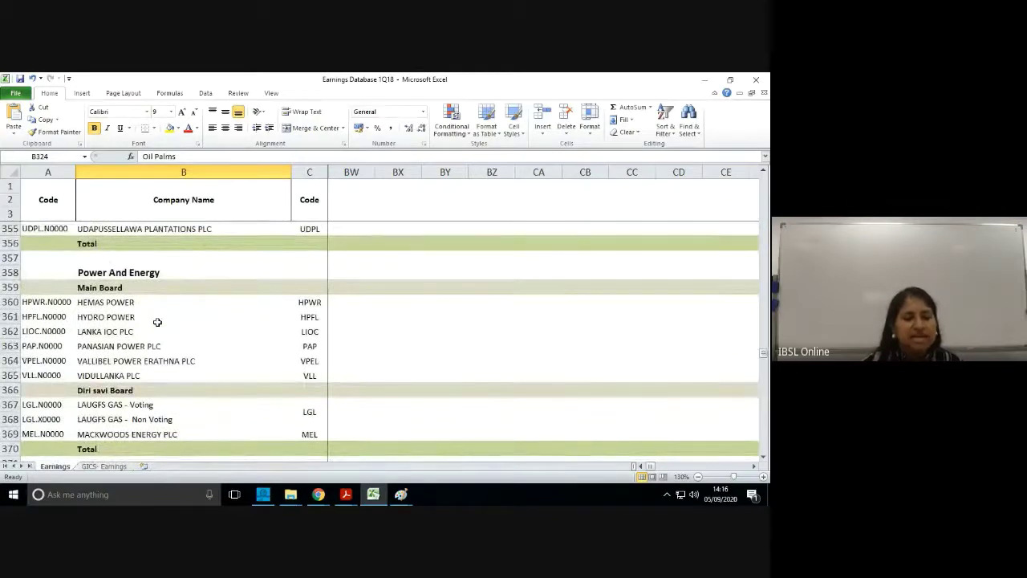
# Review the company lists of the Services, Stores And Supplies, and Trading sectors
pyautogui.scroll(-5, 158, 321)
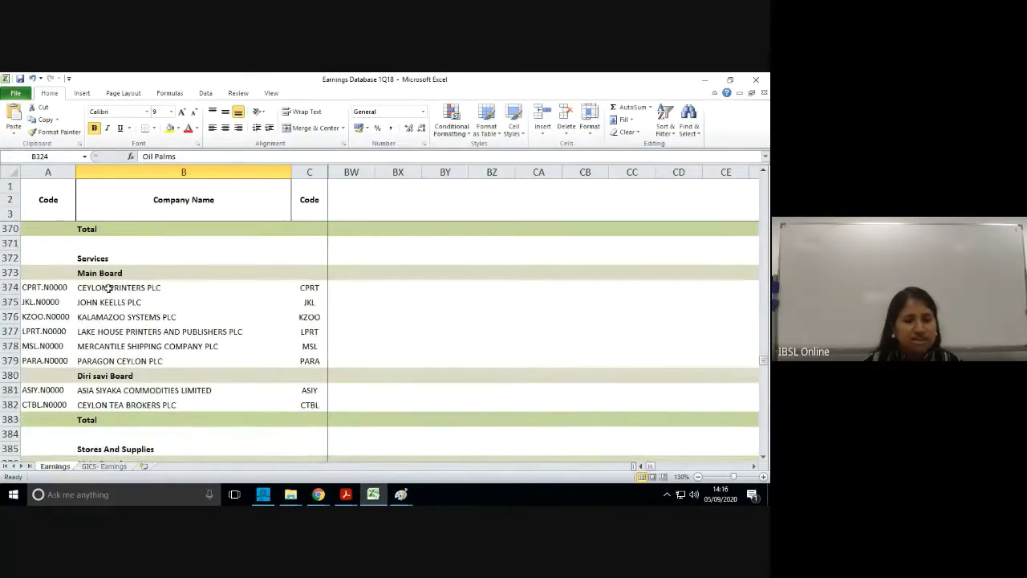
pyautogui.scroll(-1, 126, 366)
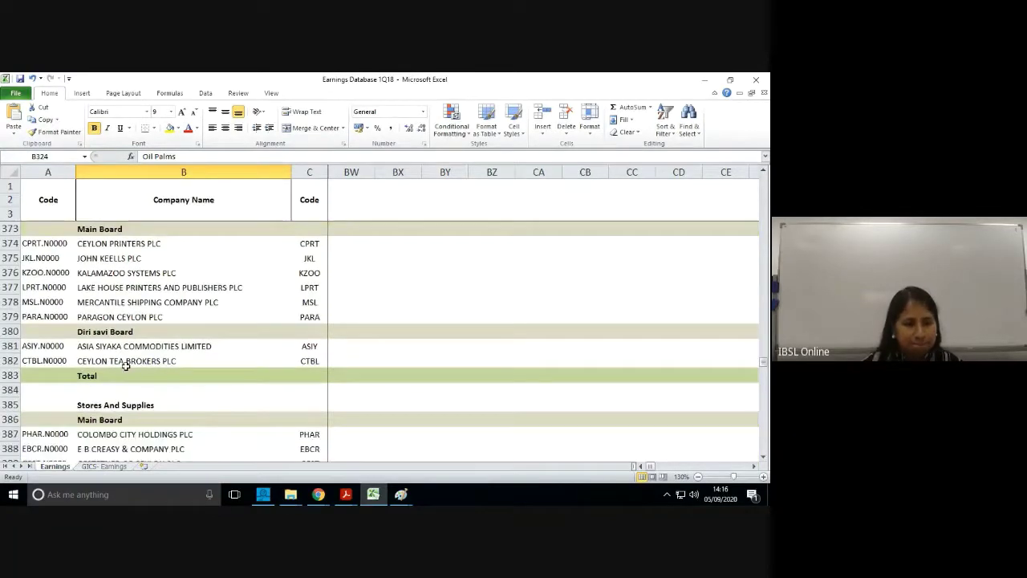
pyautogui.scroll(1, 128, 366)
pyautogui.scroll(-2, 132, 365)
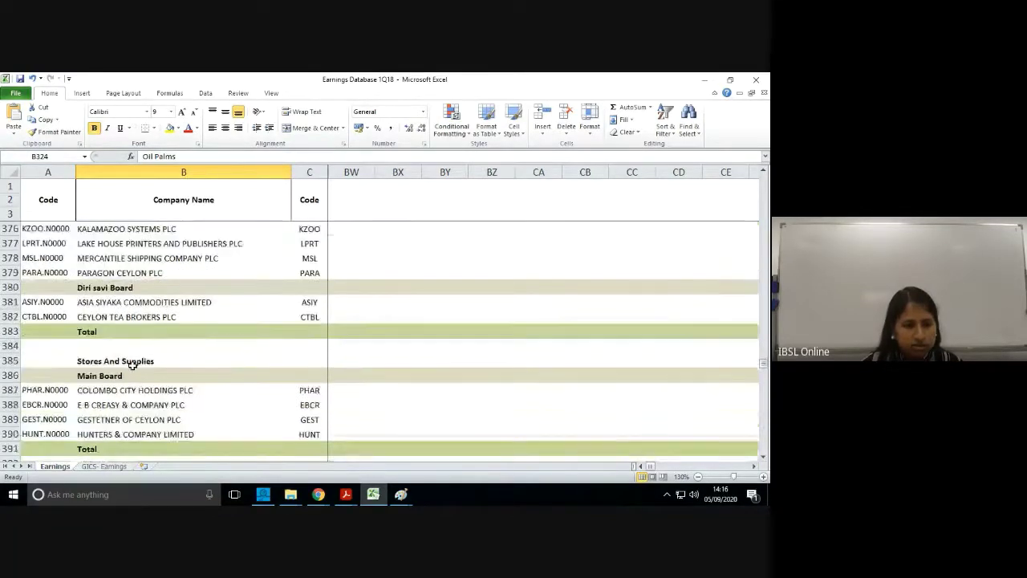
pyautogui.scroll(-7, 132, 365)
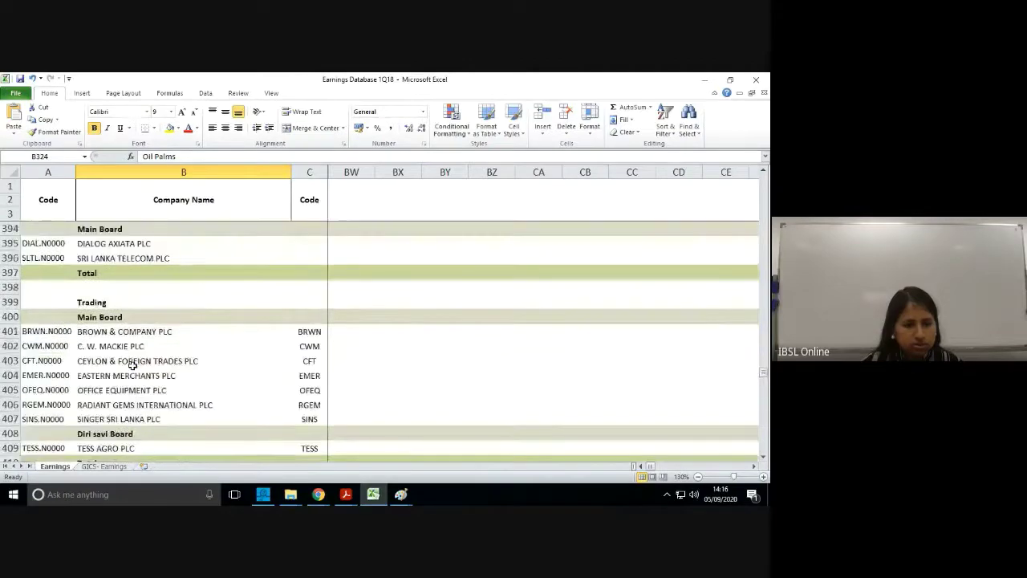
pyautogui.scroll(-2, 133, 365)
pyautogui.scroll(2, 133, 365)
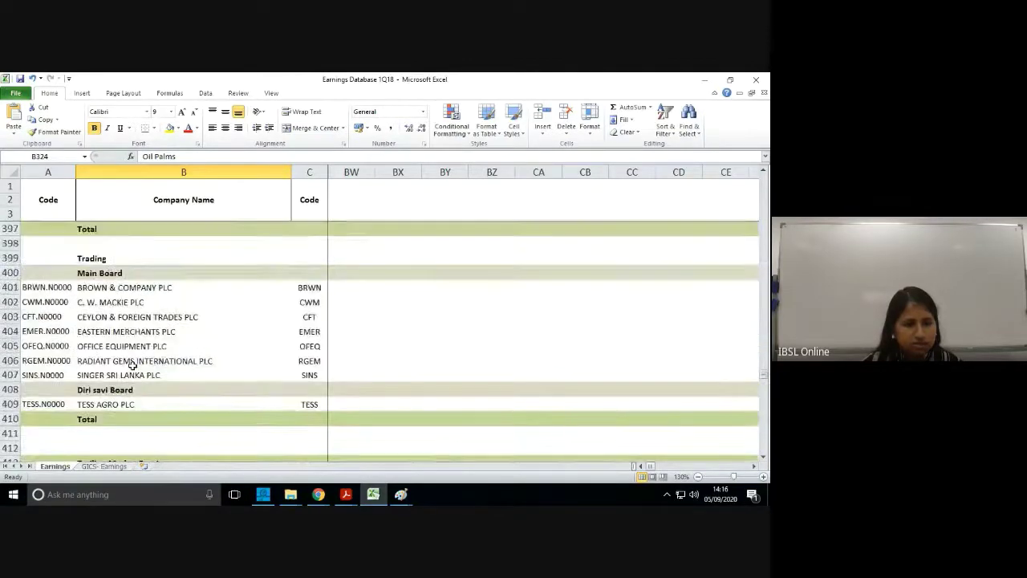
# Examine the Trailing Market Earnings row and the sector list under the Trailing Earnings heading
pyautogui.scroll(-3, 133, 365)
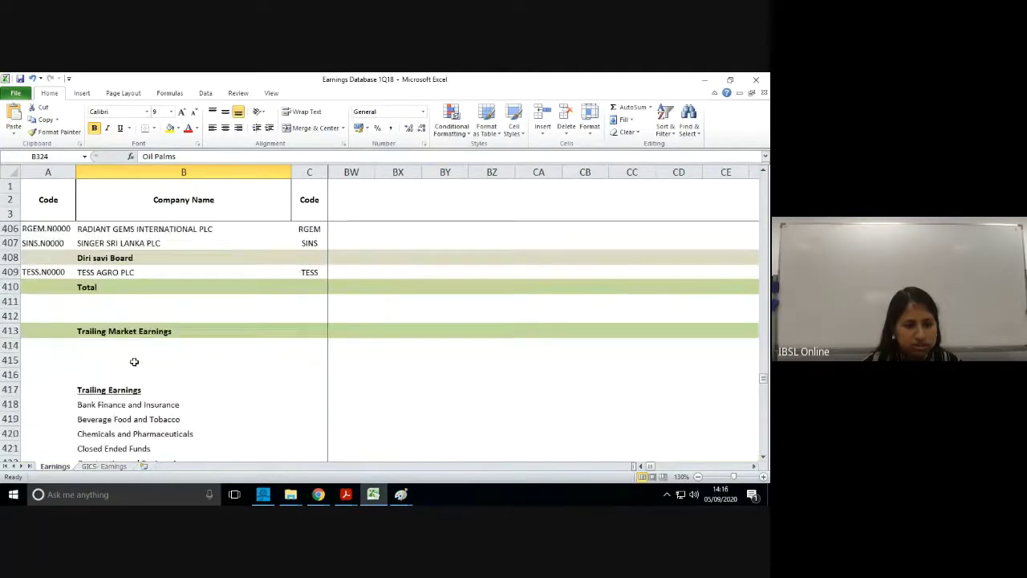
pyautogui.scroll(-3, 134, 361)
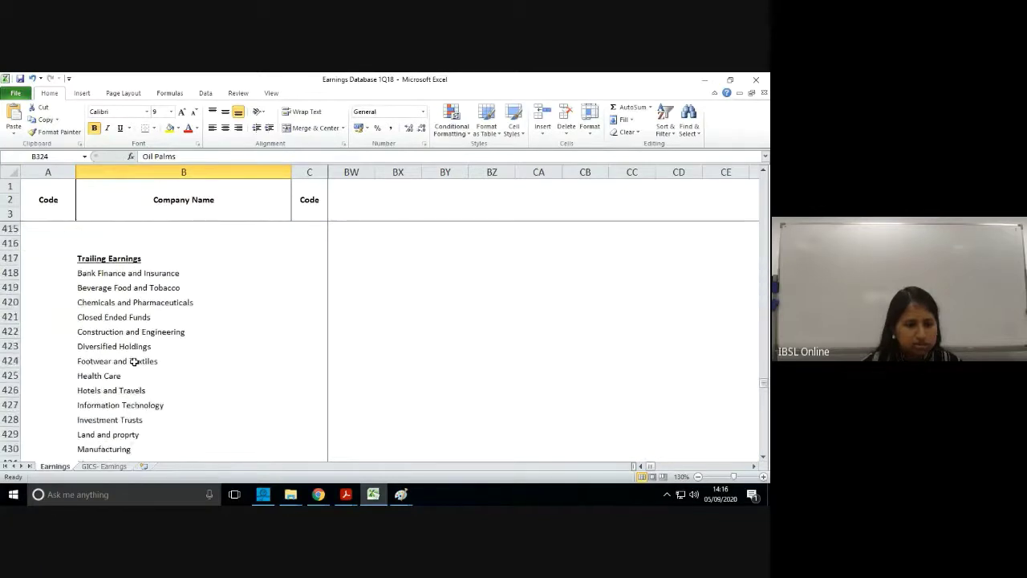
pyautogui.scroll(-1, 135, 361)
pyautogui.scroll(2, 135, 362)
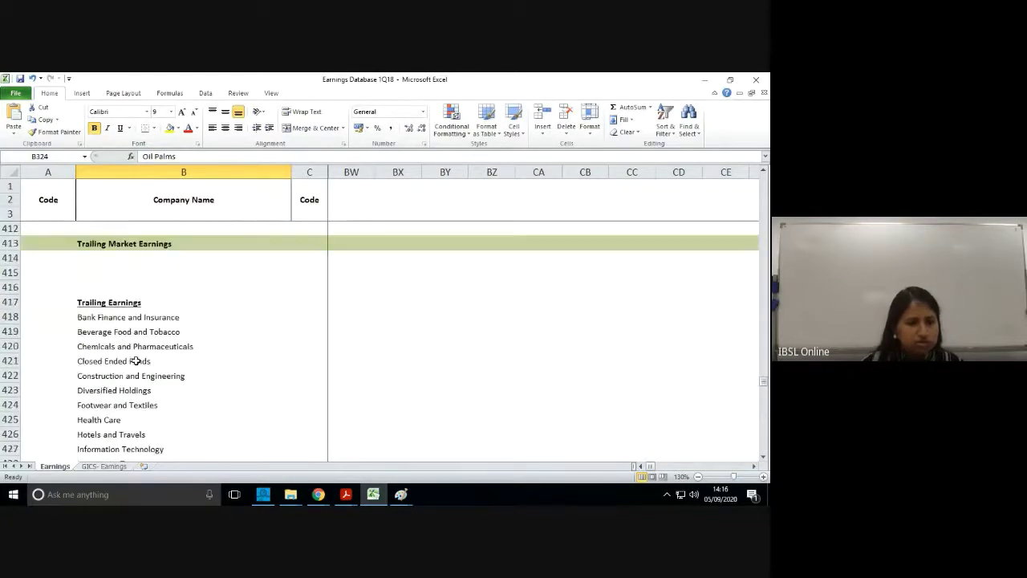
# Highlight rows 418 to 438 under Trailing Earnings and review the sectors from Bank Finance and Insurance to Trading
pyautogui.click(128, 317)
pyautogui.scroll(-2, 157, 349)
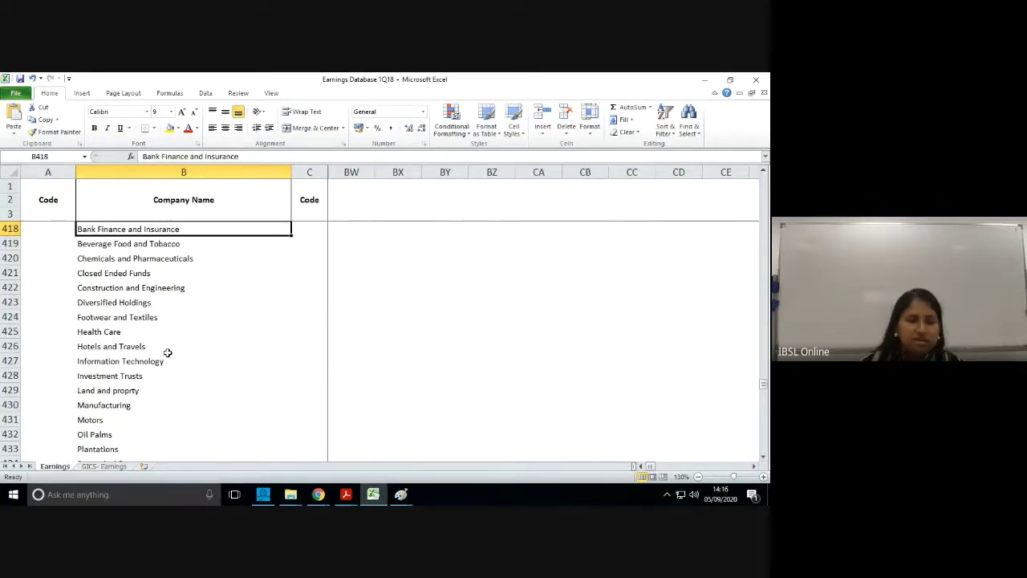
pyautogui.moveTo(11, 230); pyautogui.dragTo(31, 235)
pyautogui.scroll(3, 80, 291)
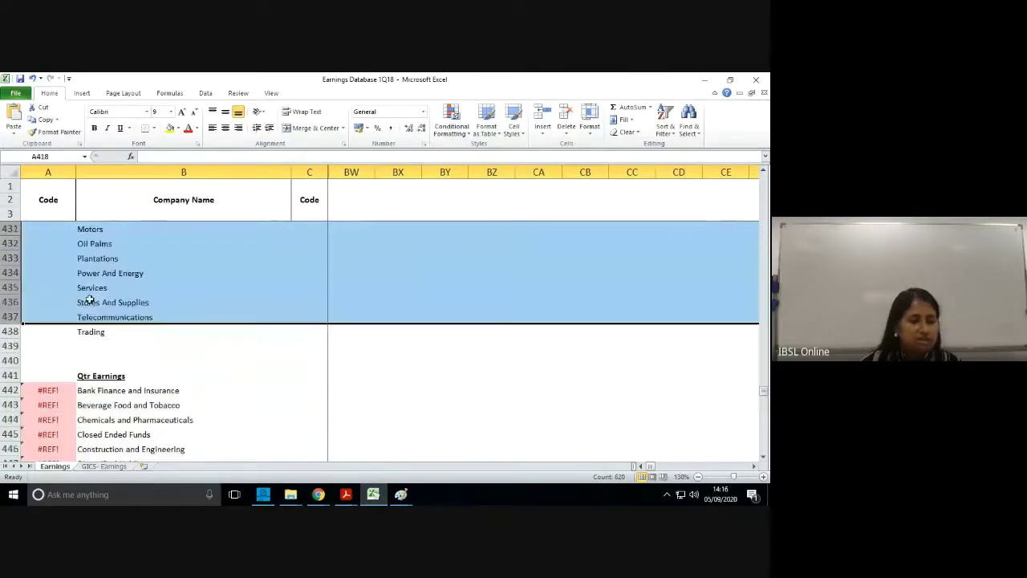
pyautogui.click(8, 375)
pyautogui.moveTo(8, 374); pyautogui.dragTo(10, 317)
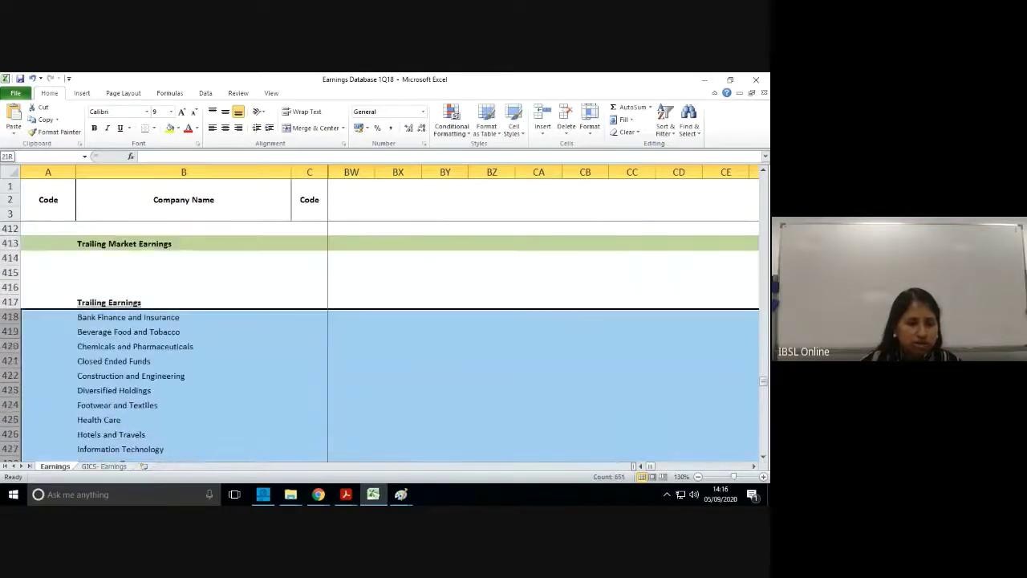
pyautogui.scroll(-2, 110, 305)
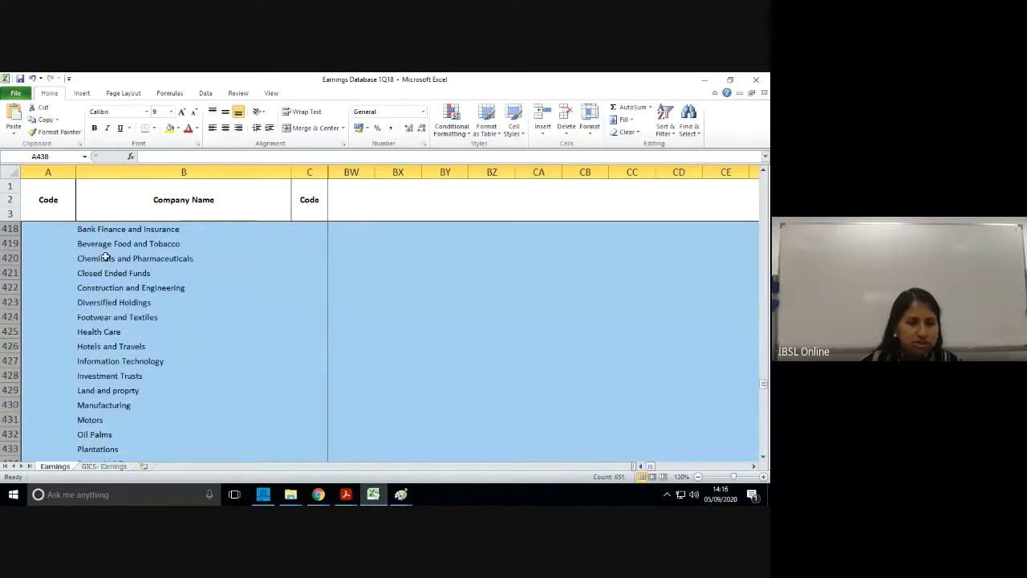
pyautogui.scroll(-2, 136, 306)
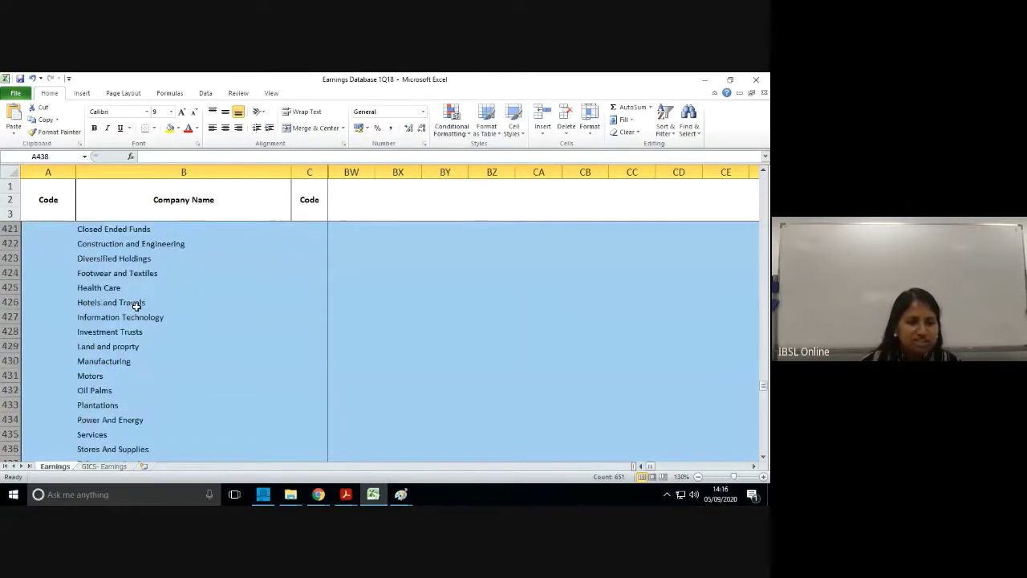
pyautogui.scroll(-1, 136, 305)
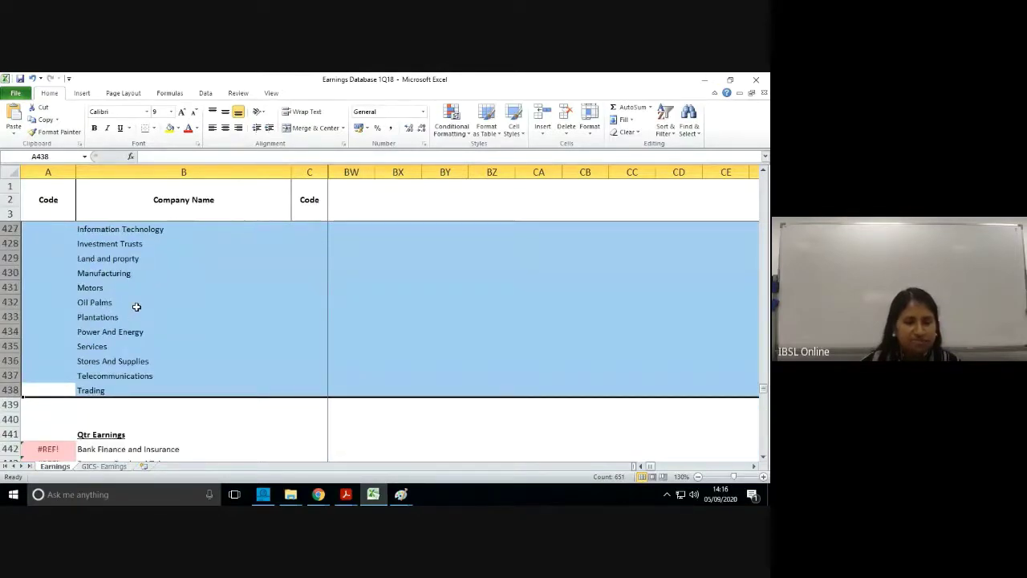
pyautogui.scroll(6, 135, 304)
# Search the Earnings sheet for "hayleys" and "hayley", stepping through the matching companies to the one under Footwear and Textiles
pyautogui.click(241, 271)
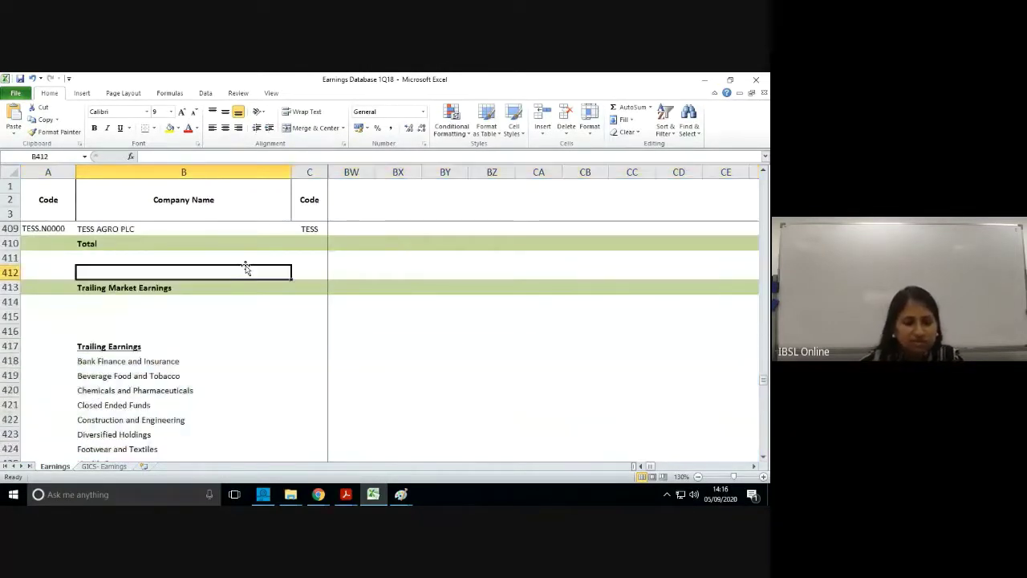
pyautogui.hotkey('ctrl', 'f')
pyautogui.write('hayleys')
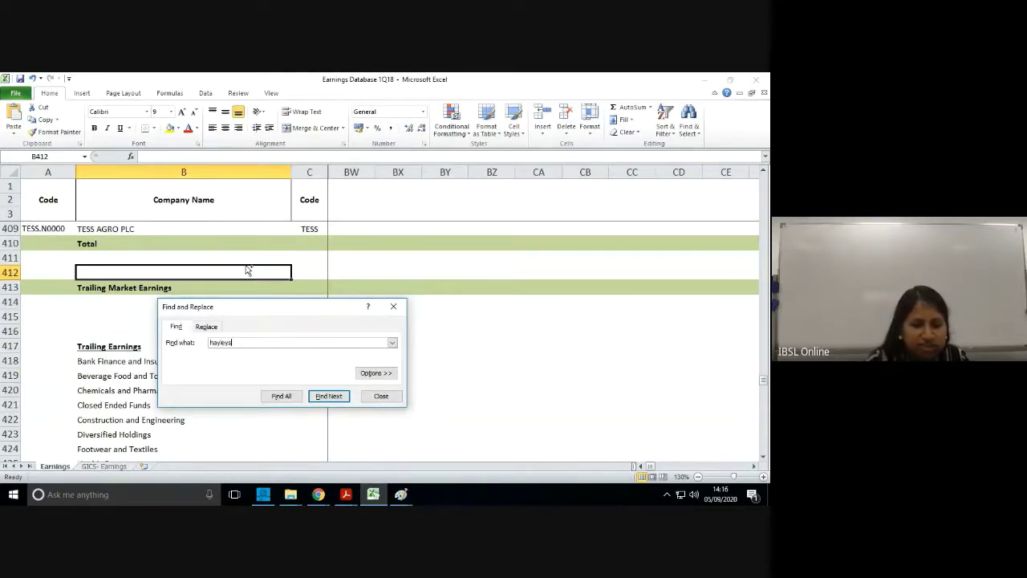
pyautogui.press('Return')
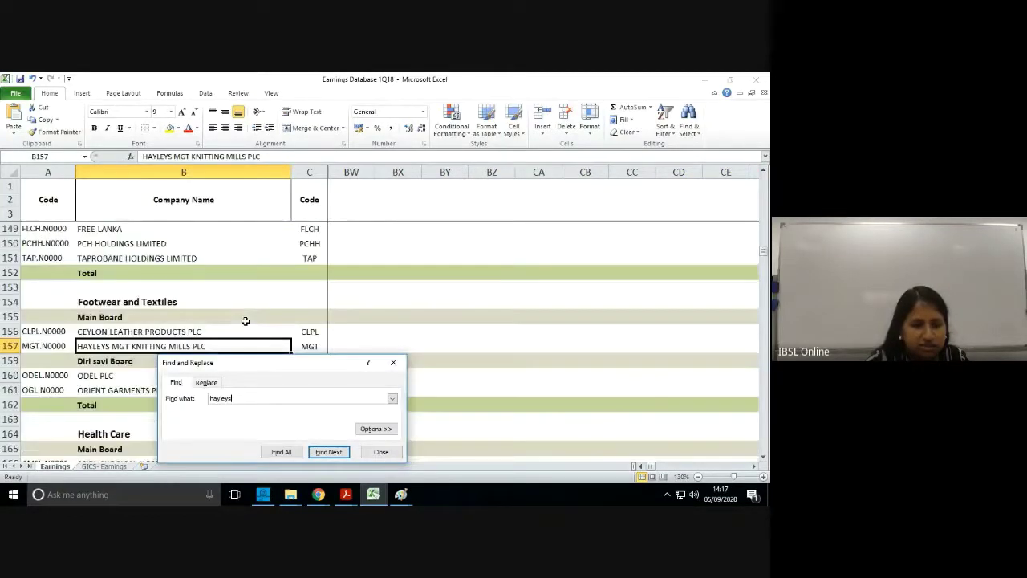
pyautogui.press('Return')
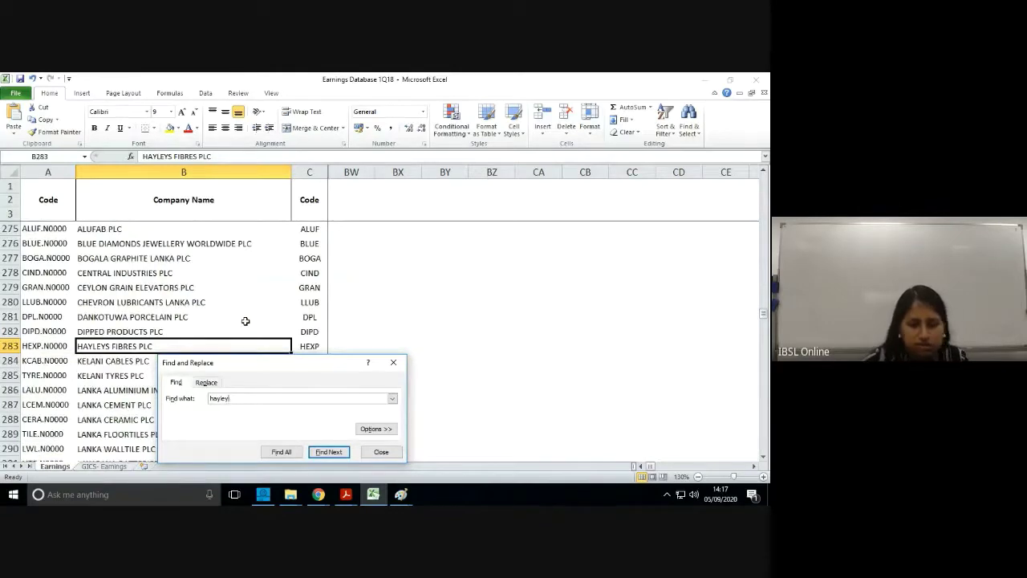
pyautogui.press('Return')
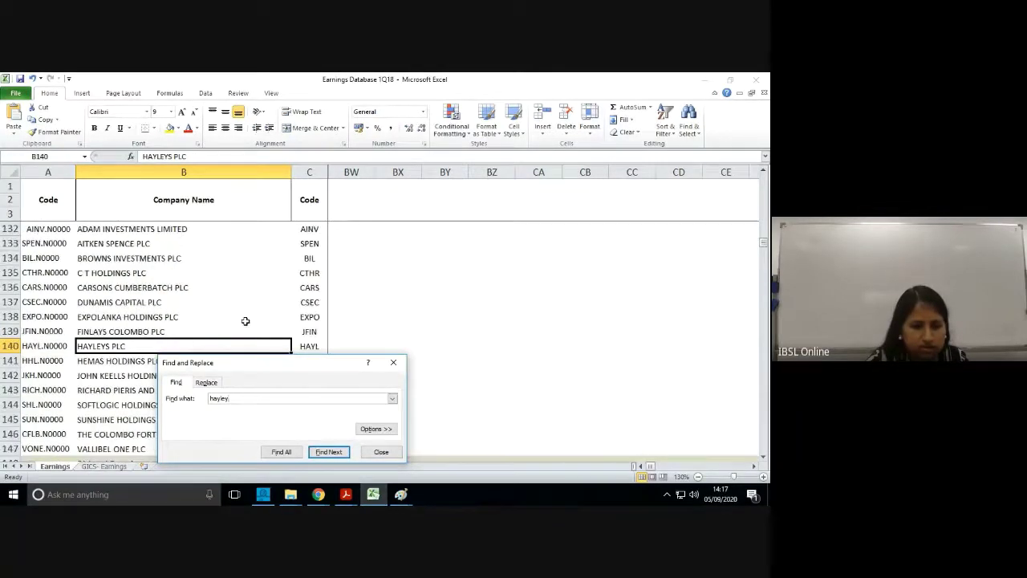
pyautogui.press('Return')
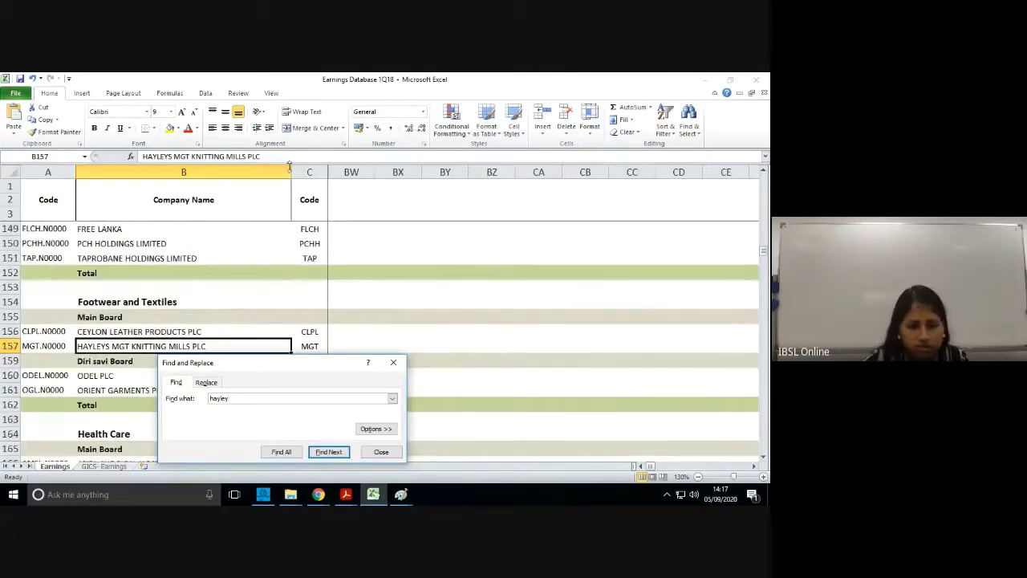
pyautogui.click(393, 362)
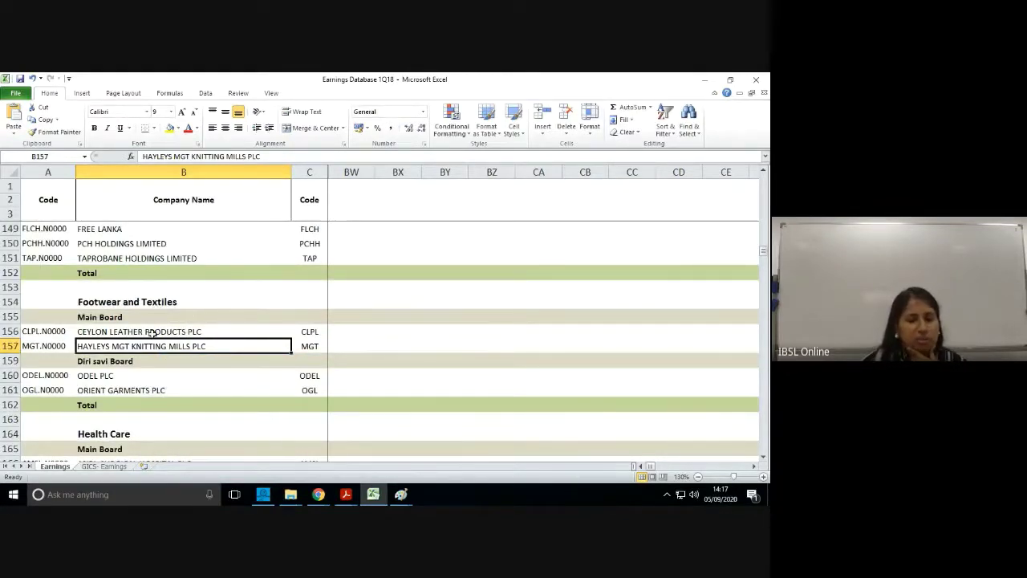
# Examine Ceylon Leather Products, Hayleys MGT Knitting Mills and Odel in the Footwear and Textiles sector
pyautogui.click(181, 332)
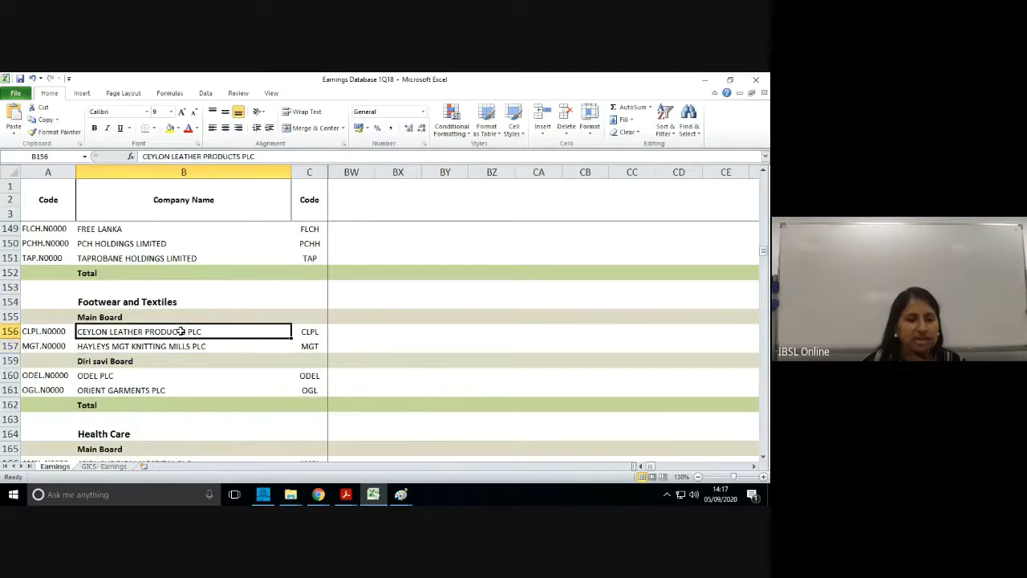
pyautogui.click(114, 347)
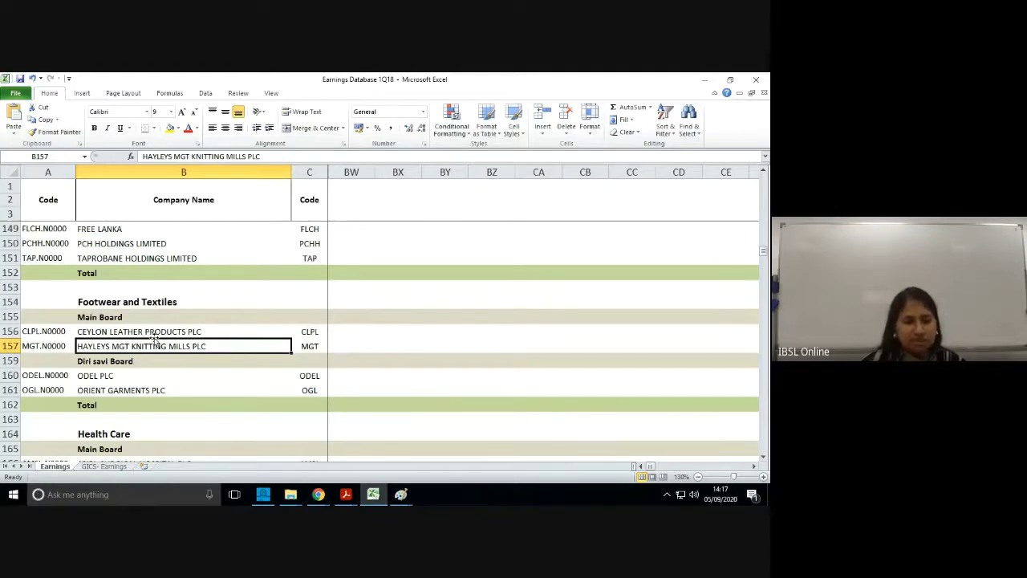
pyautogui.click(96, 374)
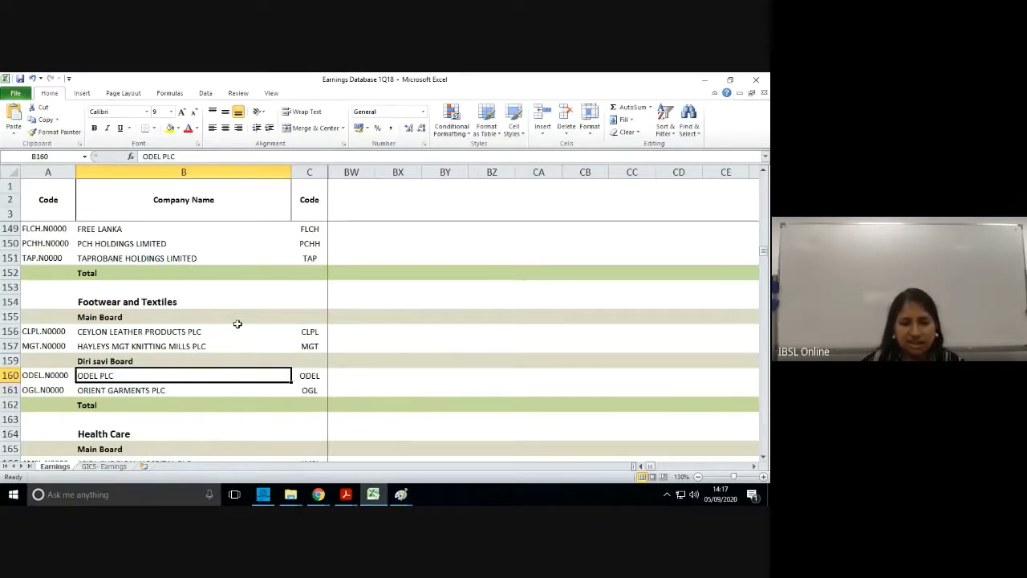
pyautogui.click(152, 346)
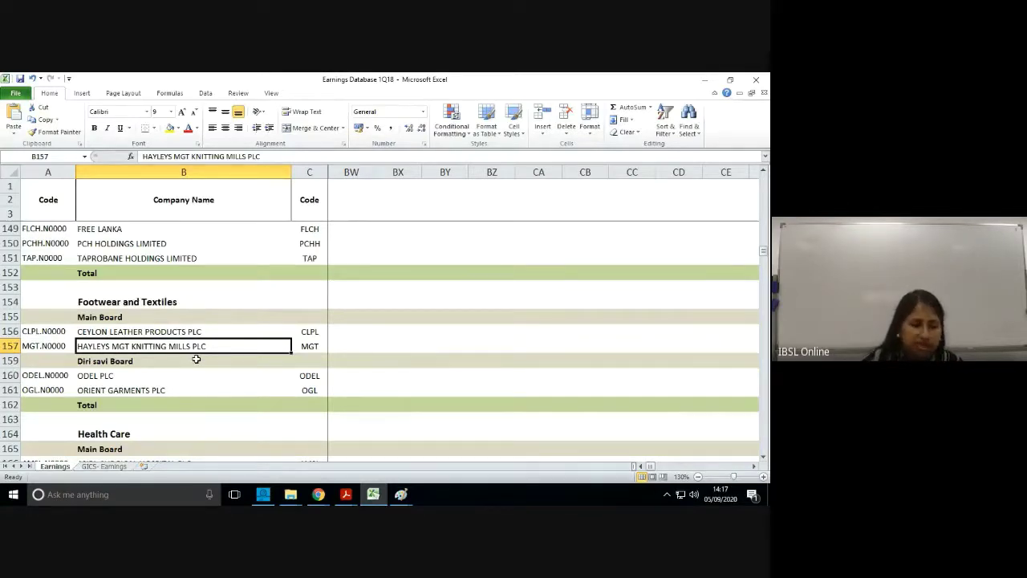
# Review the Consumer Durables & Apparel, Retailing and Consumer Services groups of the Consumer Discretionary sector on the GICS- Earnings sheet
pyautogui.click(114, 466)
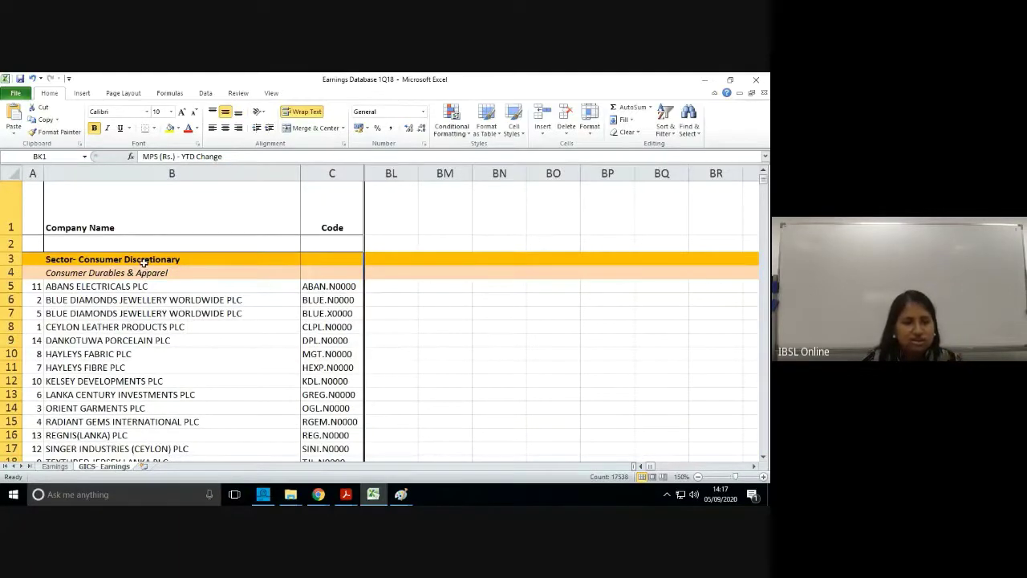
pyautogui.click(144, 262)
pyautogui.click(151, 275)
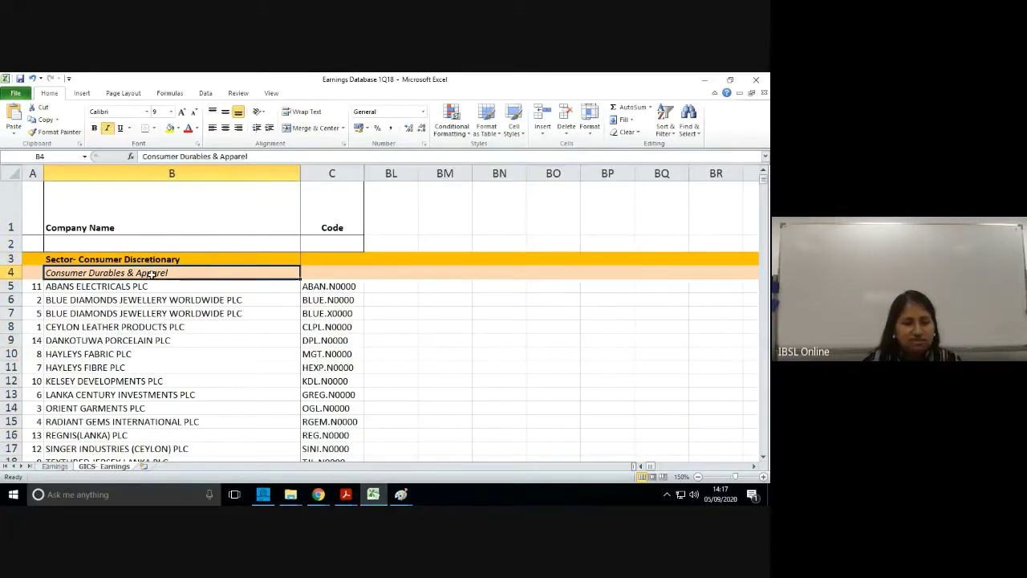
pyautogui.scroll(-4, 151, 275)
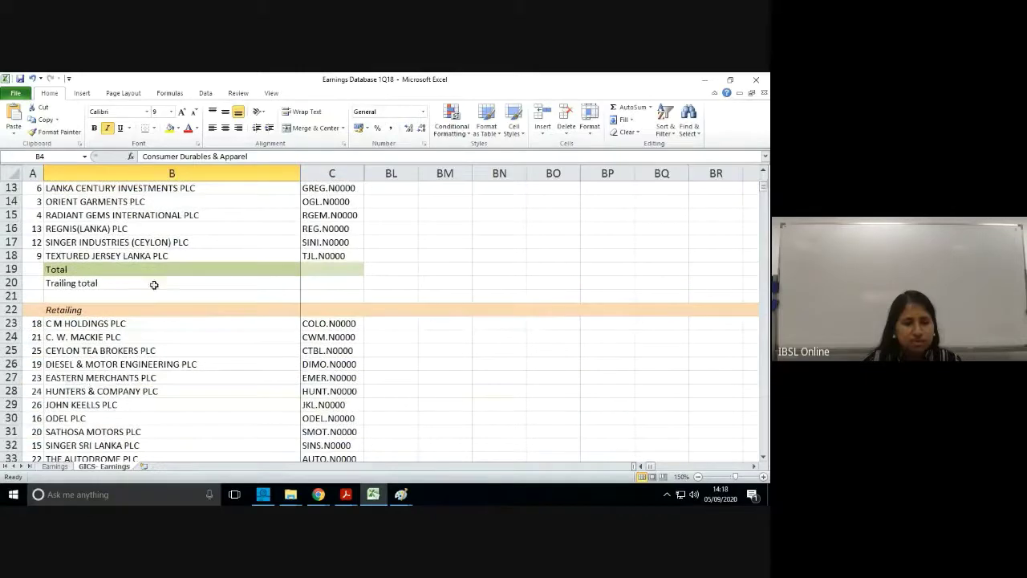
pyautogui.click(155, 307)
pyautogui.scroll(-5, 158, 306)
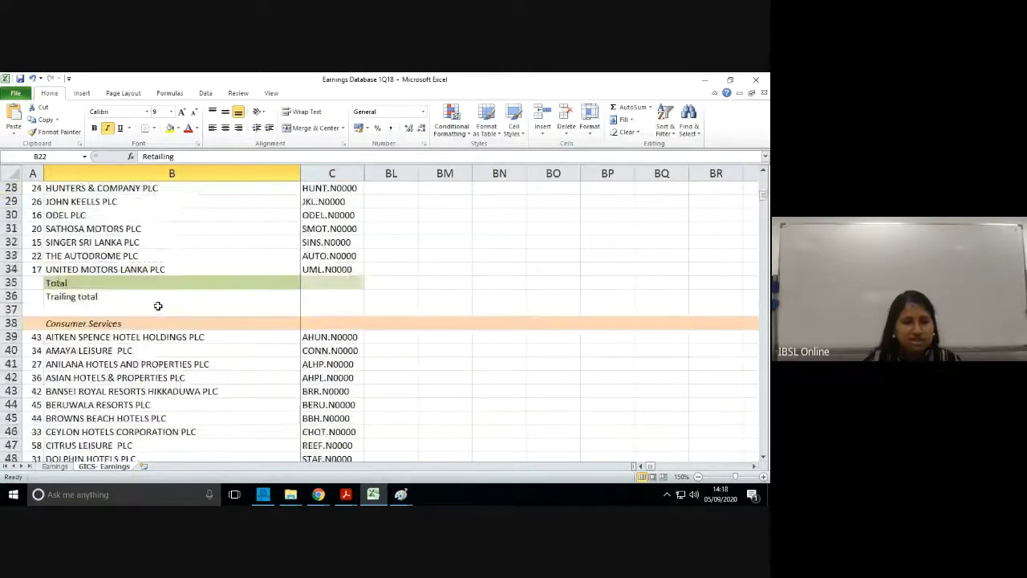
pyautogui.click(157, 323)
pyautogui.scroll(-7, 154, 325)
# Return to the Retailing group of Consumer Discretionary and locate ODEL PLC in its company list
pyautogui.scroll(6, 152, 325)
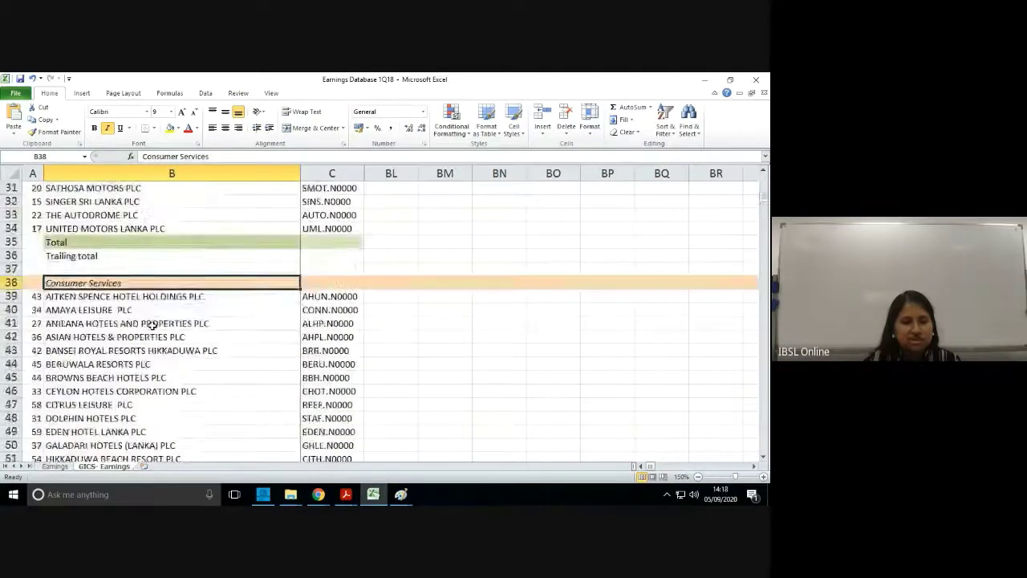
pyautogui.scroll(4, 153, 324)
pyautogui.click(100, 227)
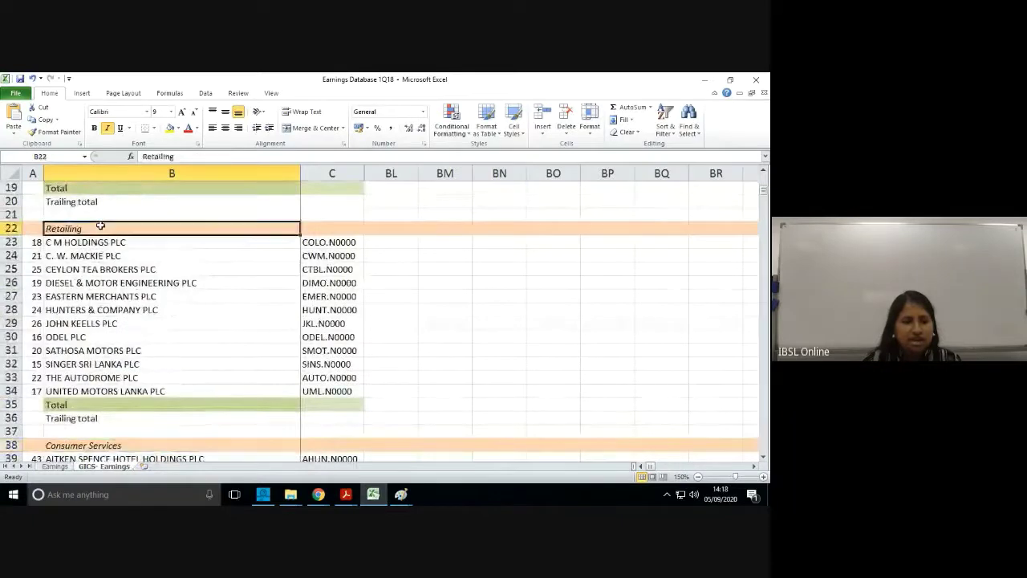
pyautogui.click(87, 337)
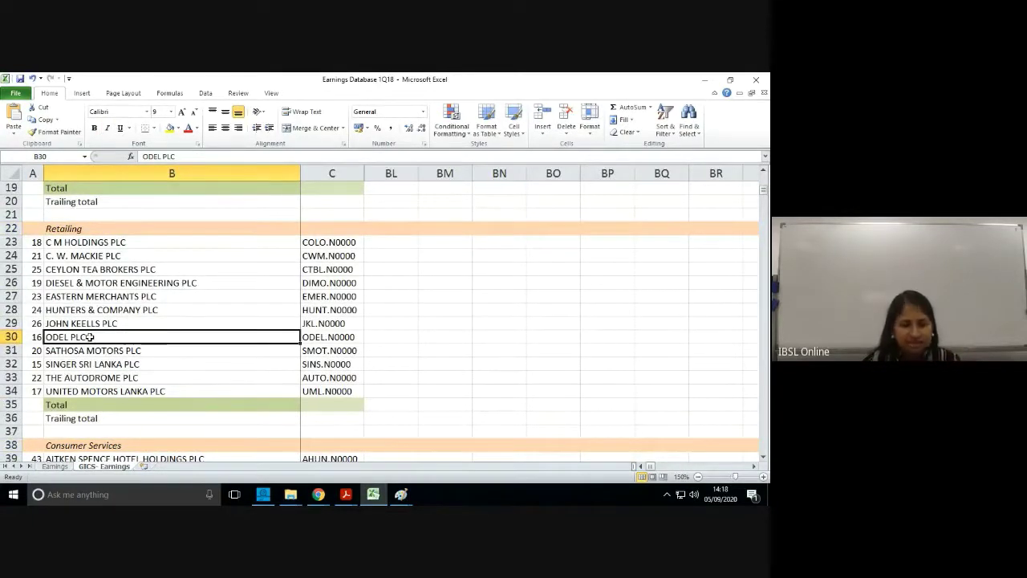
# Go past the Consumer Services companies to the Automobiles & Components group and select its heading
pyautogui.scroll(-5, 90, 338)
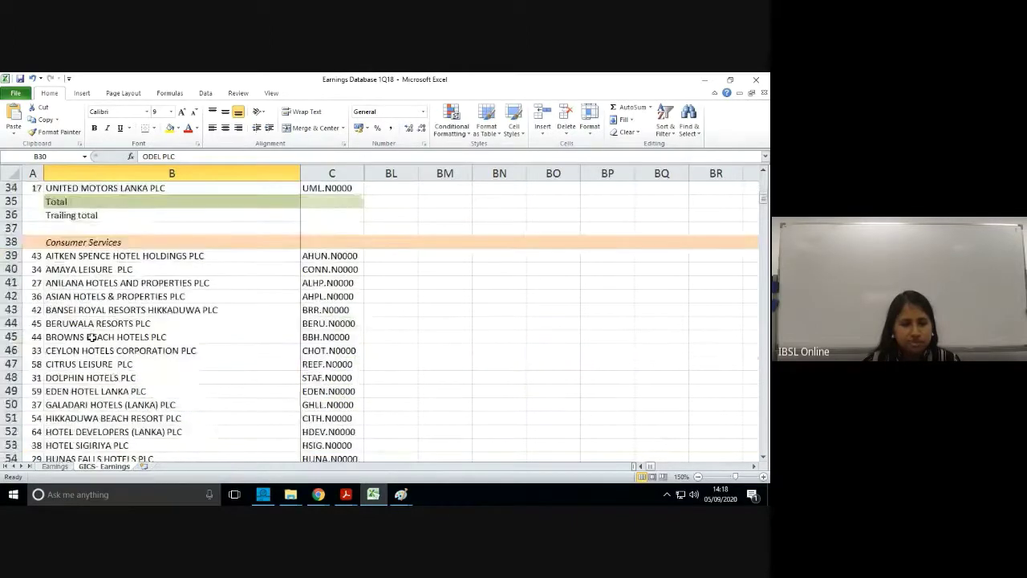
pyautogui.scroll(-12, 91, 337)
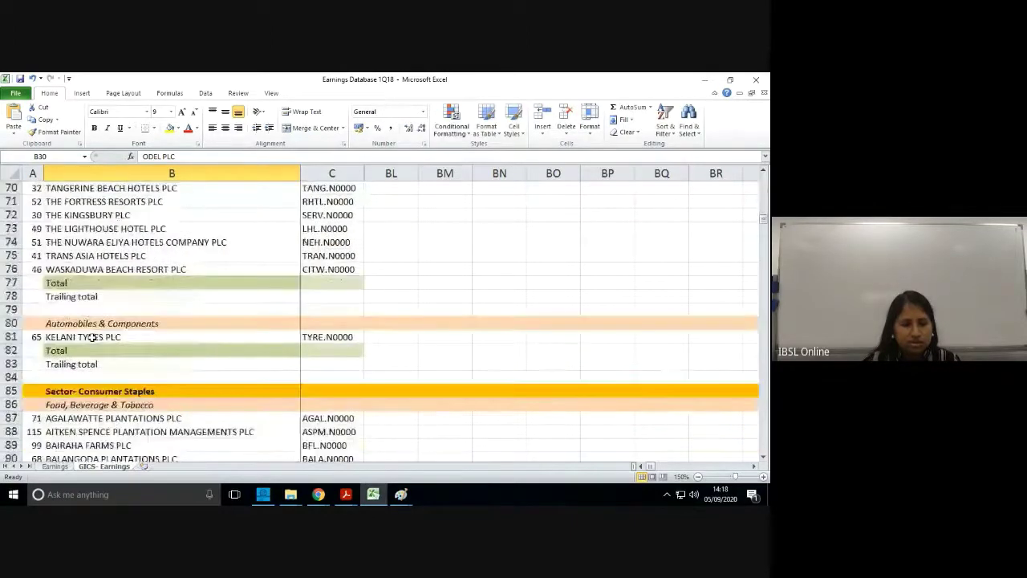
pyautogui.scroll(-1, 91, 337)
pyautogui.click(128, 284)
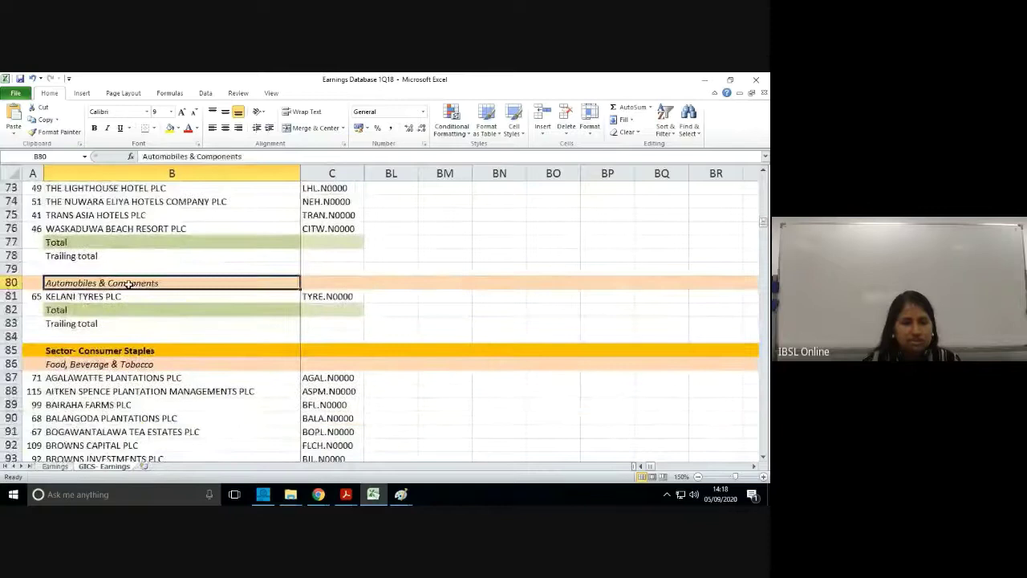
# Review the Consumer Staples sector, from the Food, Beverage & Tobacco companies to the Food & Staples Retailing group
pyautogui.click(122, 351)
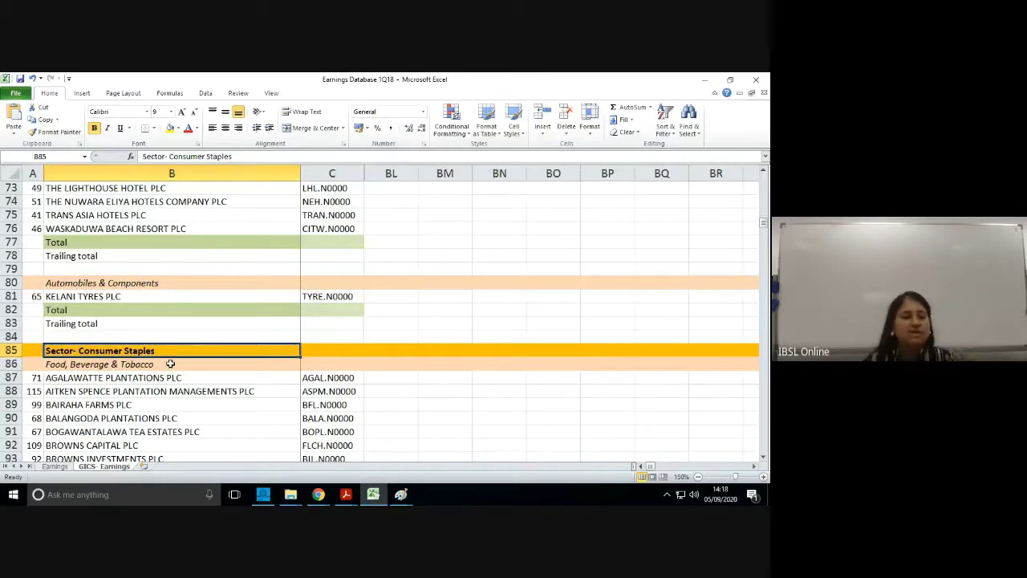
pyautogui.scroll(-2, 170, 364)
pyautogui.scroll(-9, 170, 365)
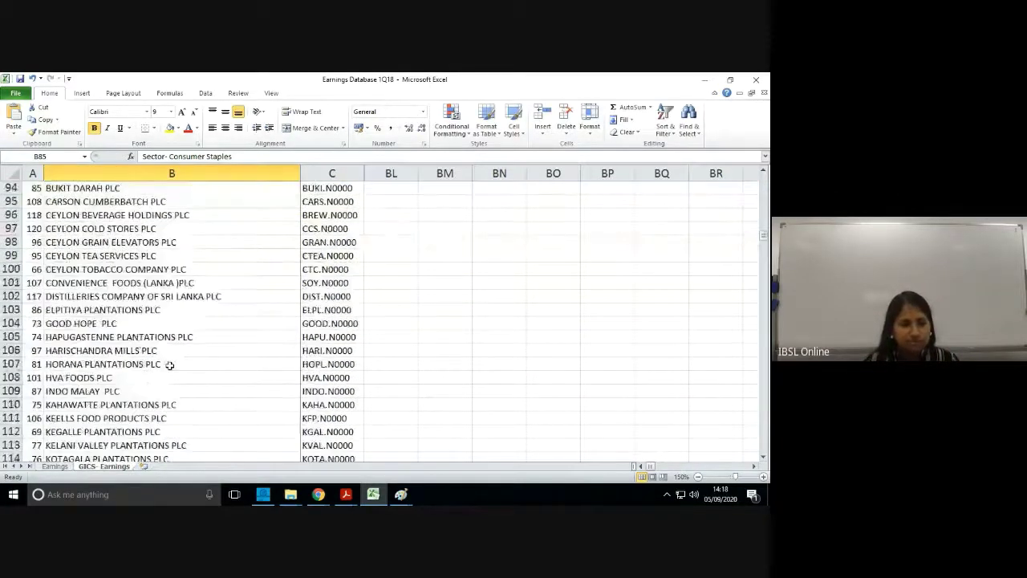
pyautogui.scroll(-6, 171, 364)
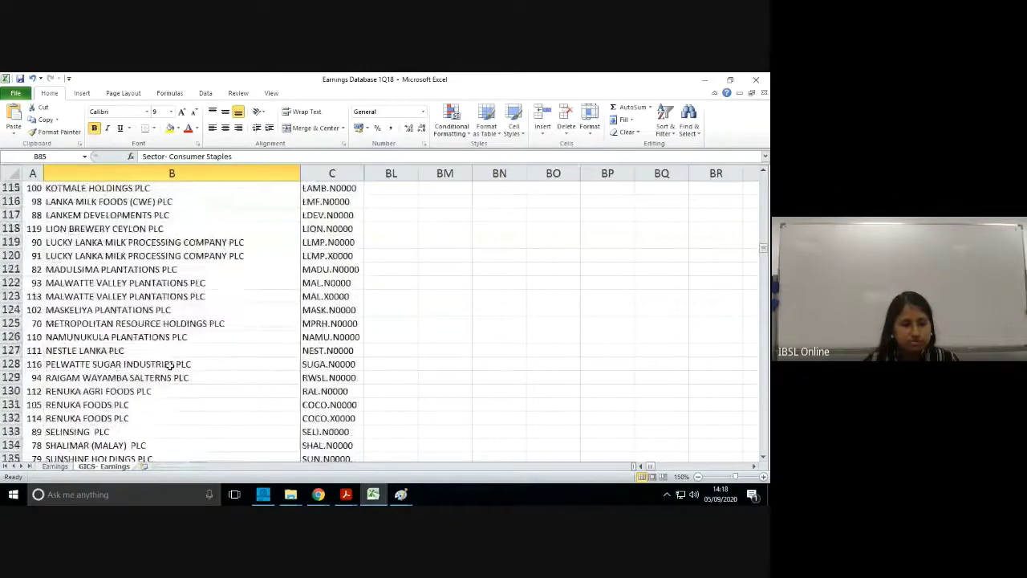
pyautogui.click(152, 393)
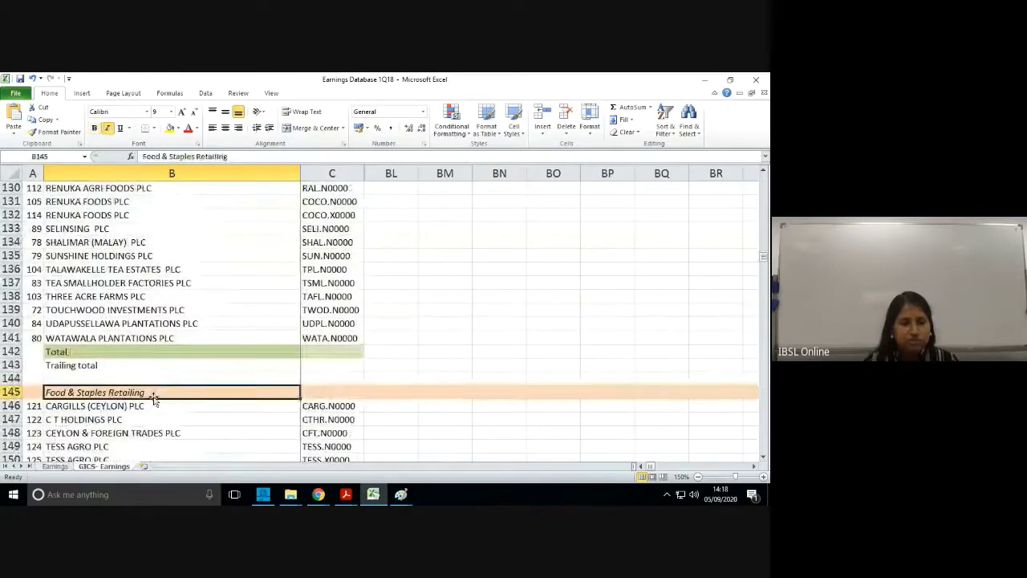
pyautogui.scroll(-2, 161, 389)
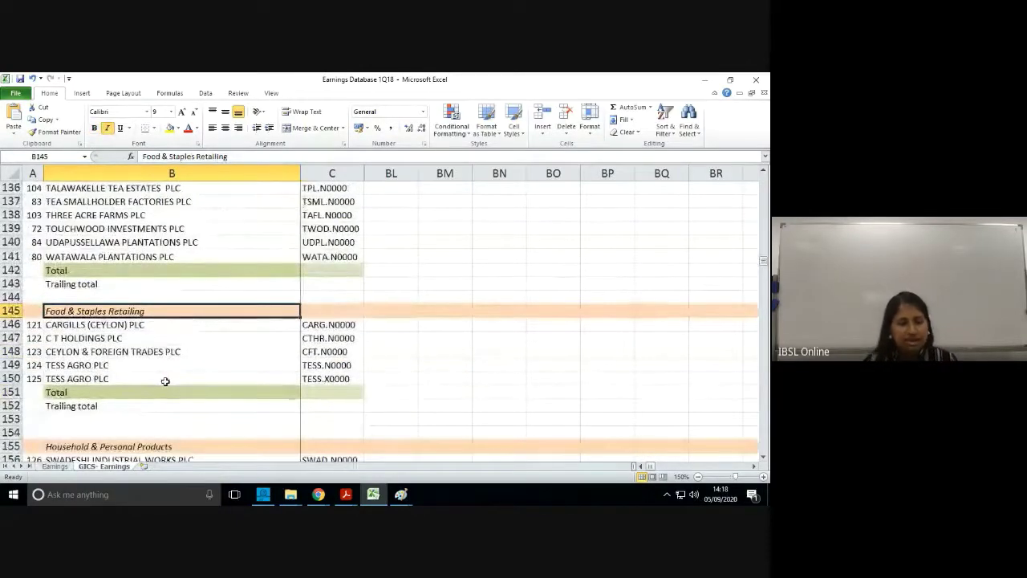
# Copy the company name CARGILLS (CEYLON) PLC from the Food & Staples Retailing group on the GICS- Earnings sheet
pyautogui.click(132, 324)
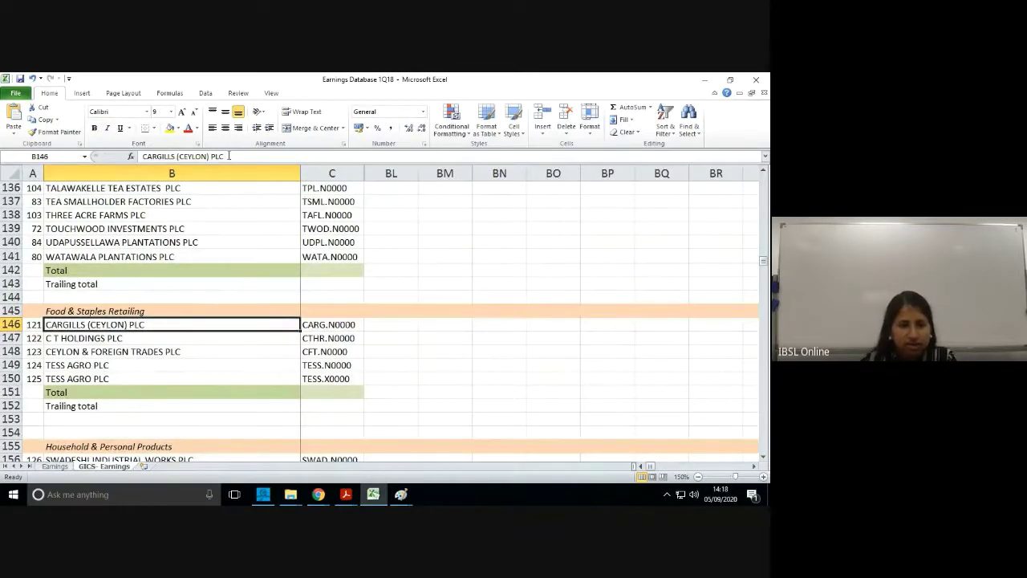
pyautogui.moveTo(229, 156); pyautogui.dragTo(142, 156)
pyautogui.hotkey('ctrl', 'c')
pyautogui.press('Escape')
# Find CARGILLS (CEYLON) PLC on the Earnings sheet and select its Beverage Food and Tobacco sector heading, then the first companies listed under it
pyautogui.click(55, 466)
pyautogui.click(416, 319)
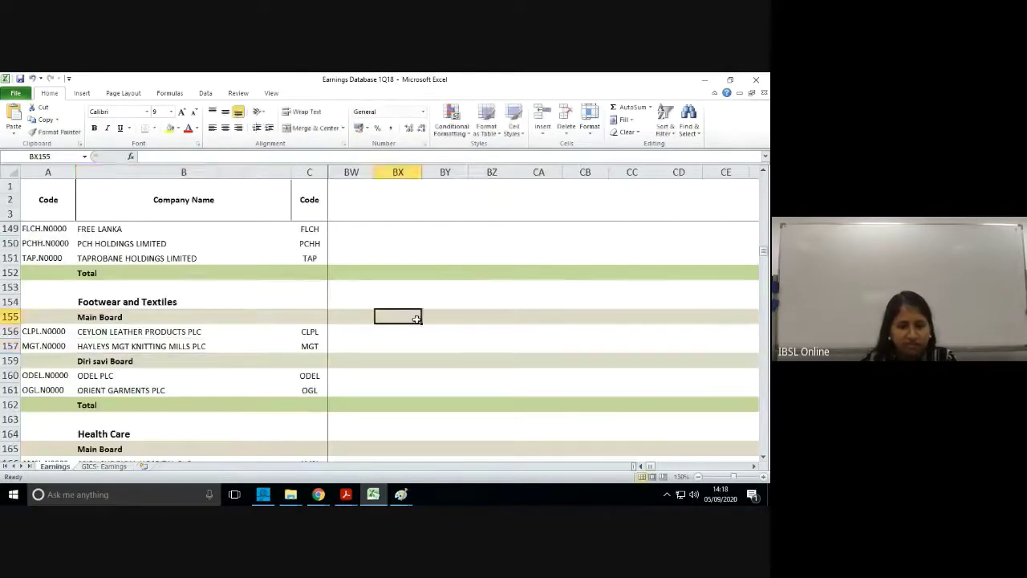
pyautogui.hotkey('ctrl', 'f')
pyautogui.hotkey('ctrl', 'v')
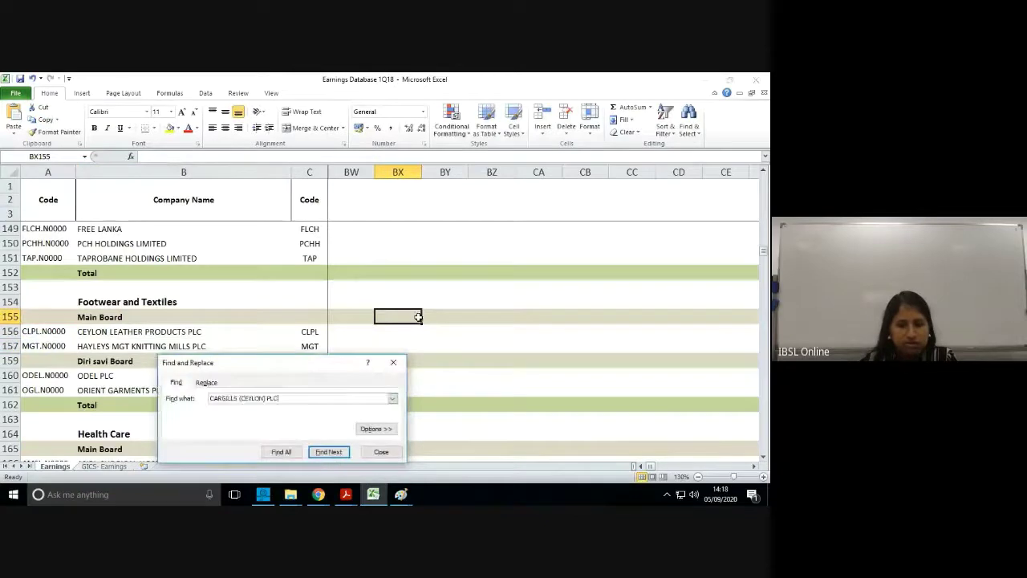
pyautogui.click(328, 452)
pyautogui.click(393, 362)
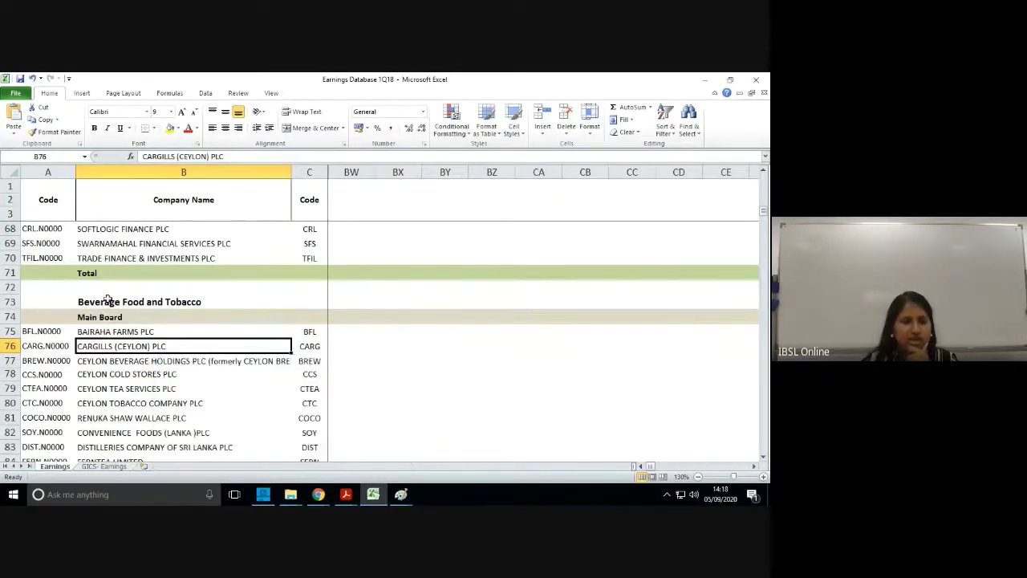
pyautogui.click(108, 299)
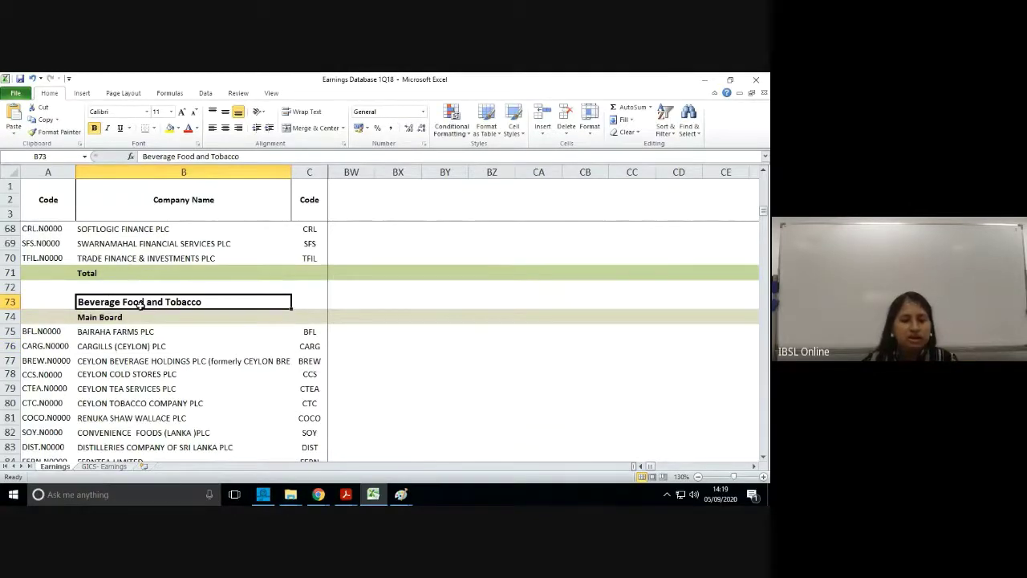
pyautogui.moveTo(177, 334); pyautogui.dragTo(161, 403)
# Return to the GICS- Earnings sheet and select the Consumer Staples, Food, Beverage & Tobacco and Food & Staples Retailing headings in turn
pyautogui.click(93, 466)
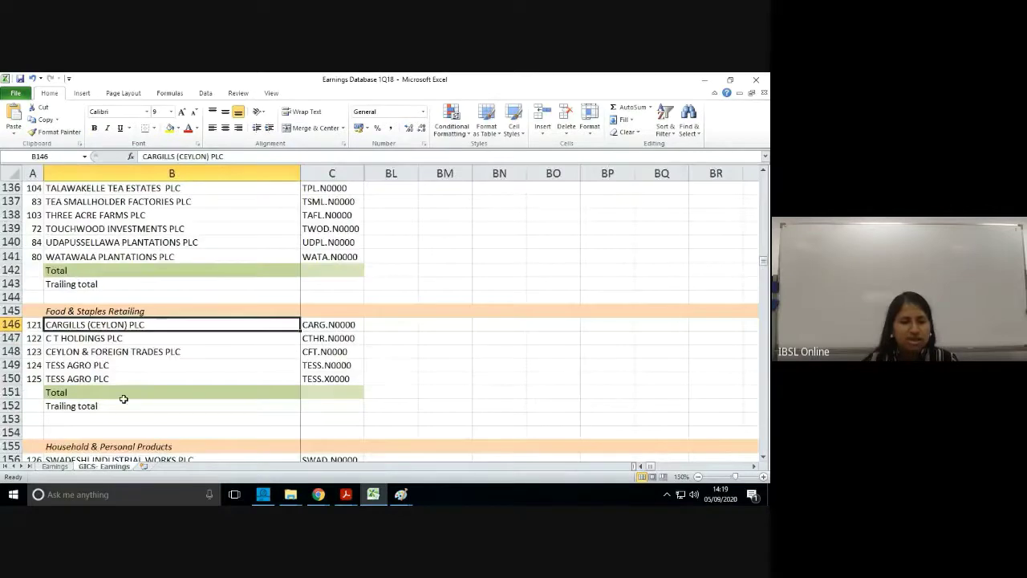
pyautogui.scroll(14, 122, 397)
pyautogui.scroll(6, 122, 399)
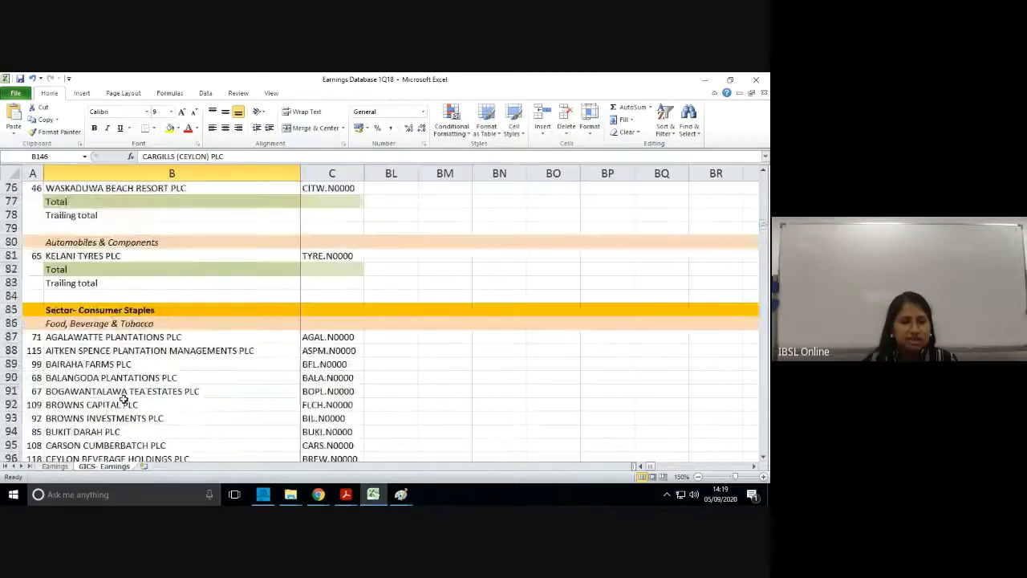
pyautogui.click(140, 312)
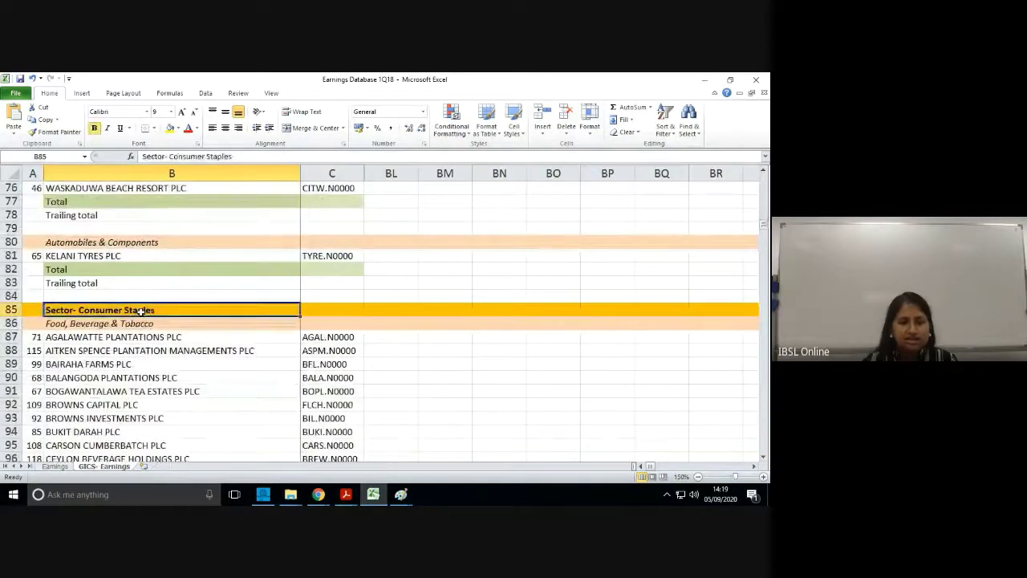
pyautogui.click(102, 325)
pyautogui.scroll(-15, 126, 356)
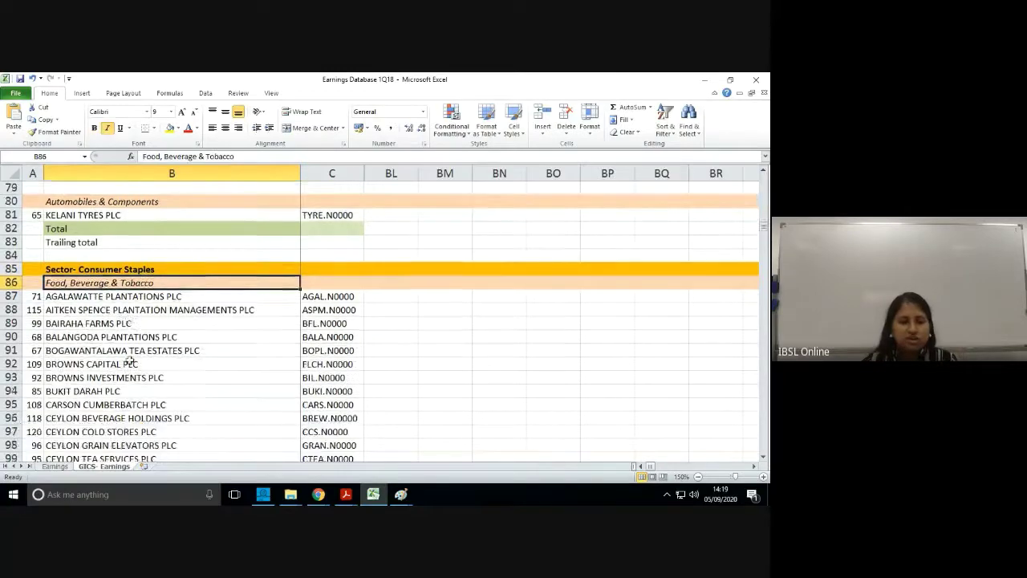
pyautogui.scroll(-4, 129, 358)
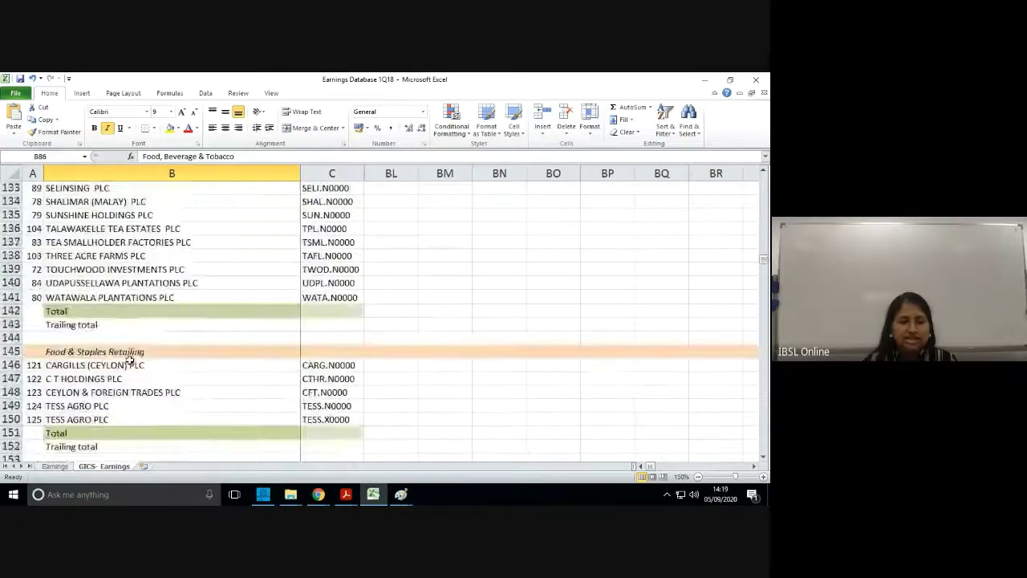
pyautogui.click(132, 354)
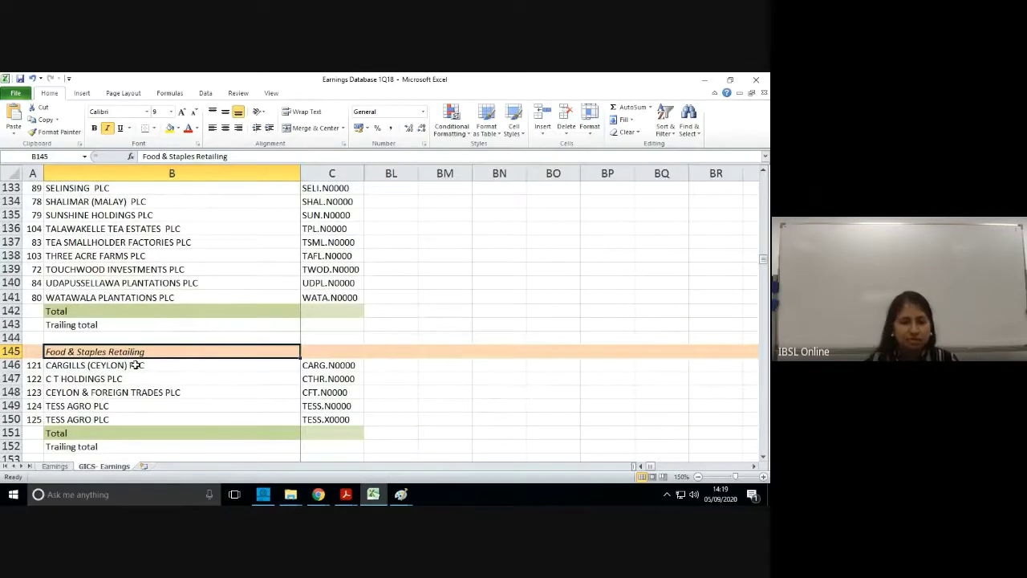
# Go past the Household & Personal Products group and the Energy sector and select the Sector-Financials heading
pyautogui.scroll(-3, 133, 361)
pyautogui.scroll(-3, 136, 364)
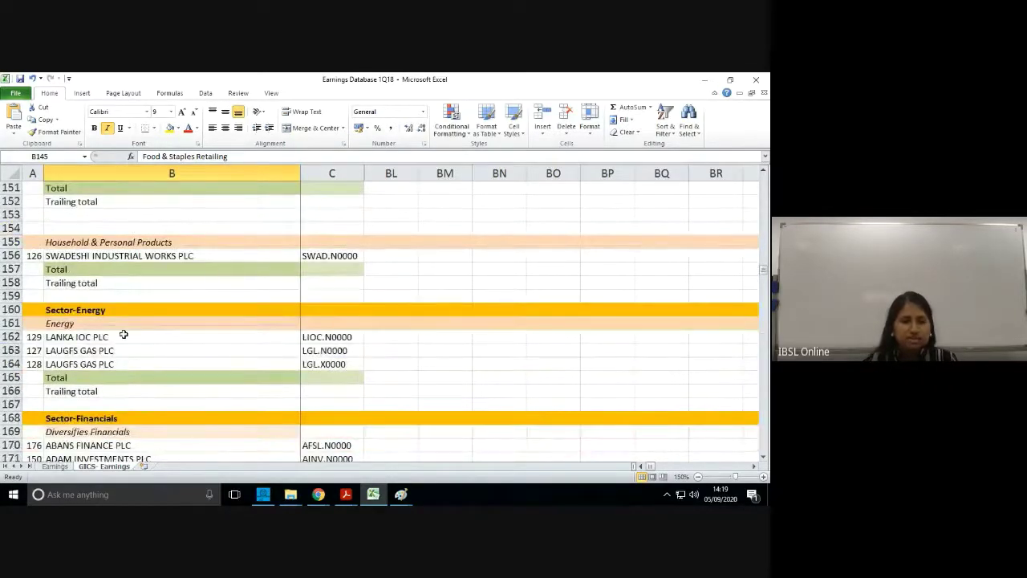
pyautogui.scroll(-1, 130, 329)
pyautogui.scroll(-1, 129, 335)
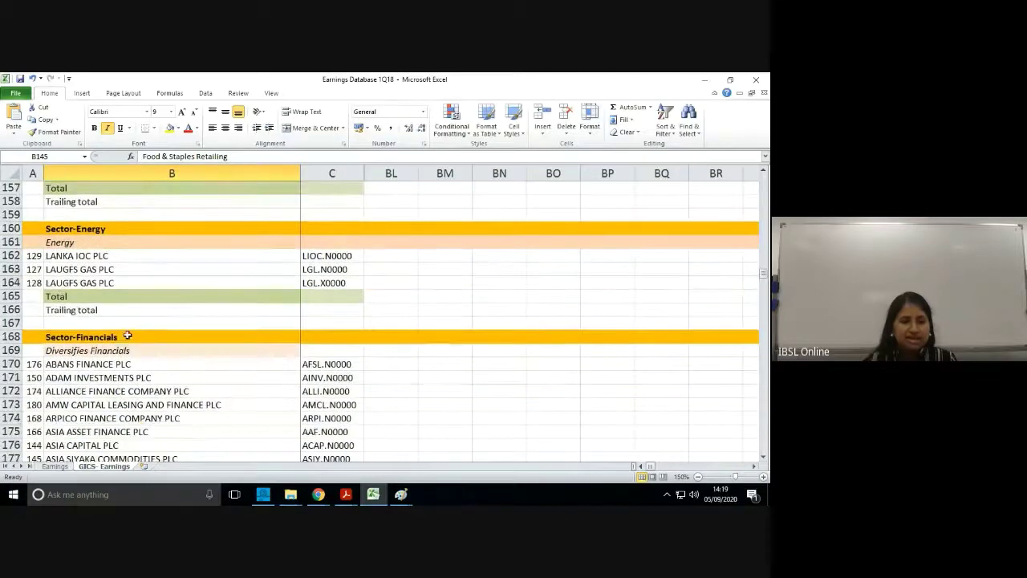
pyautogui.click(124, 337)
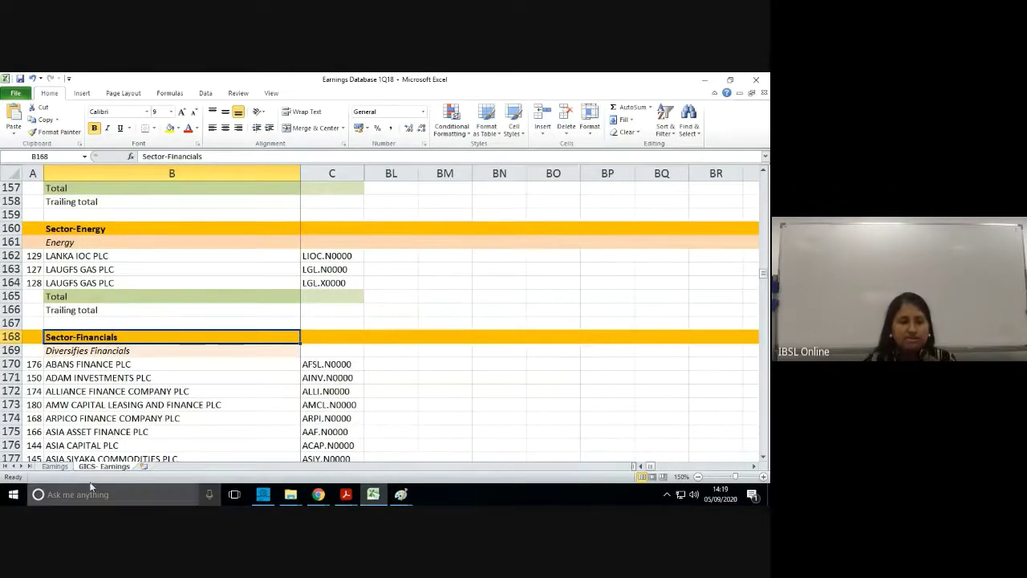
# Look through the sectors on the Earnings sheet for Power And Energy and select its heading
pyautogui.click(55, 467)
pyautogui.scroll(19, 96, 392)
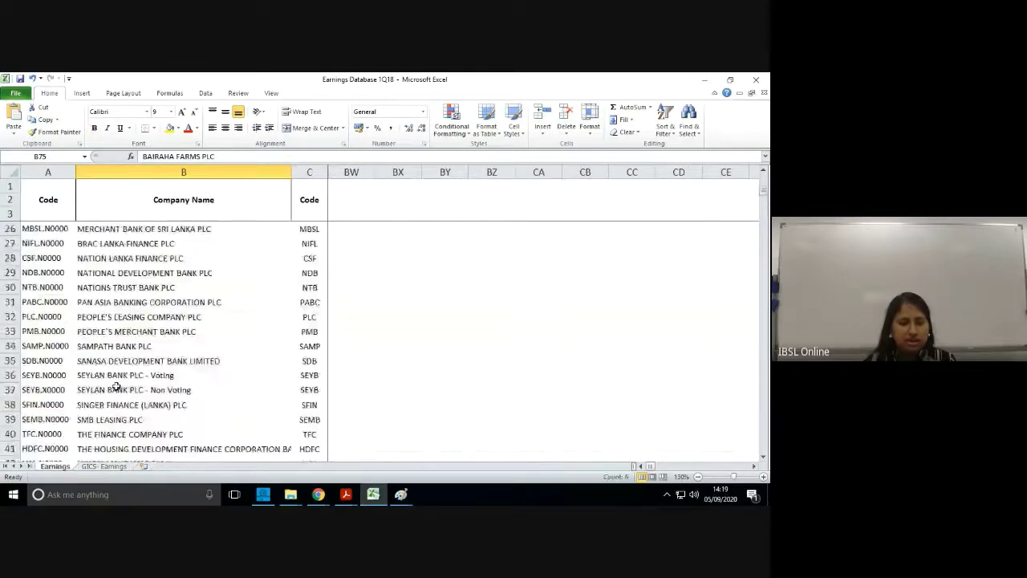
pyautogui.scroll(-20, 117, 387)
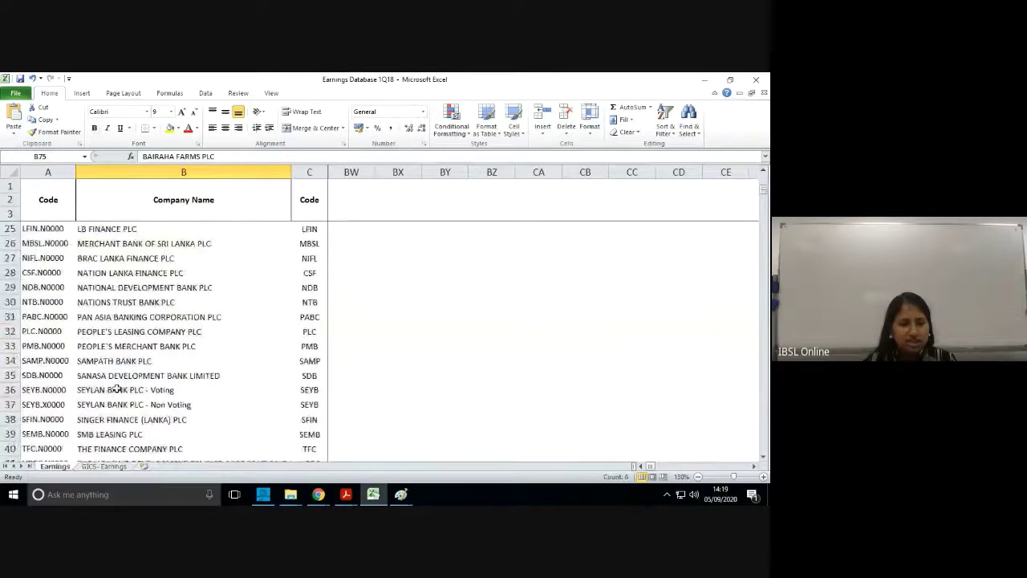
pyautogui.scroll(-15, 116, 390)
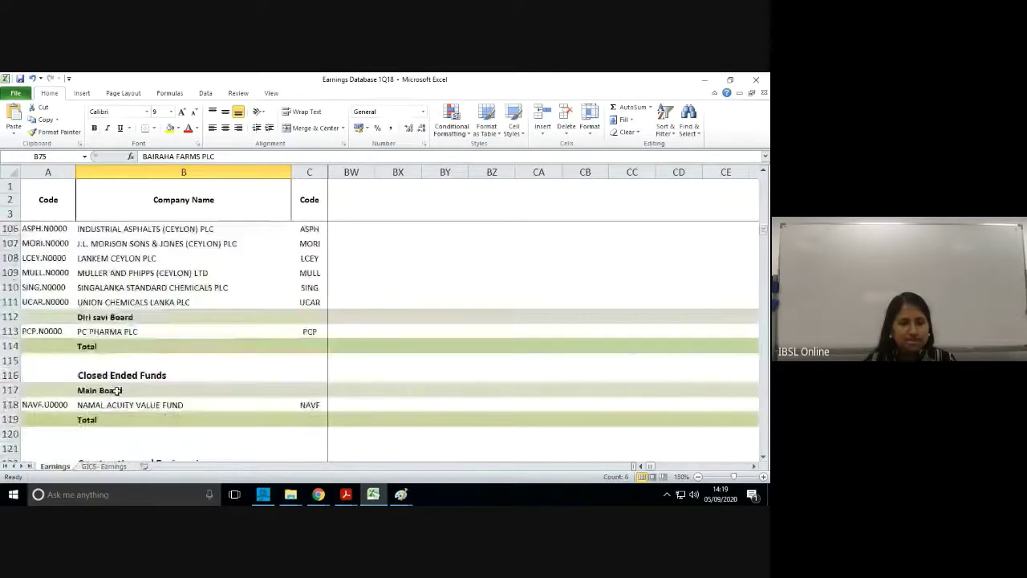
pyautogui.scroll(-11, 116, 390)
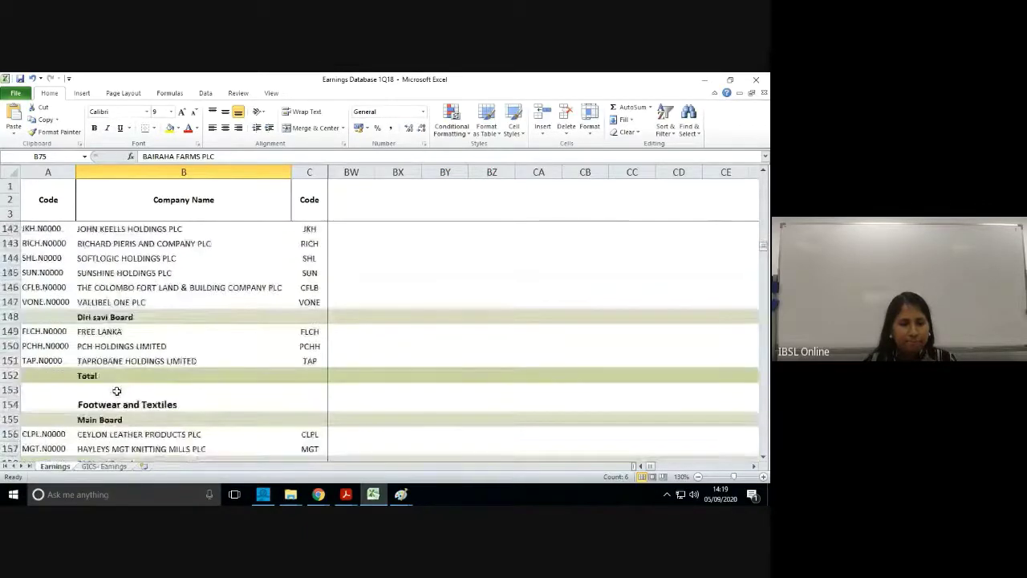
pyautogui.scroll(-17, 116, 390)
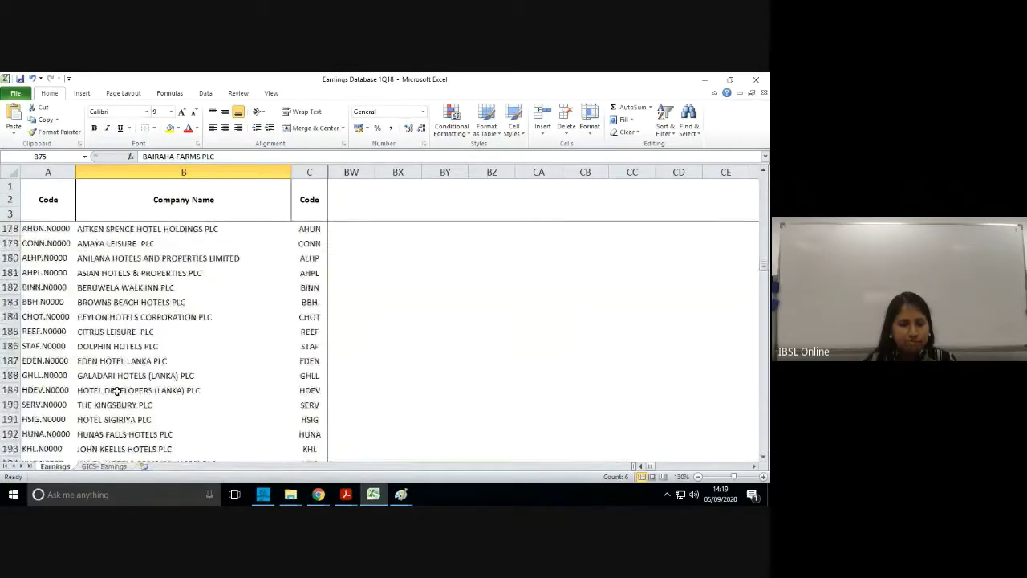
pyautogui.scroll(-9, 116, 390)
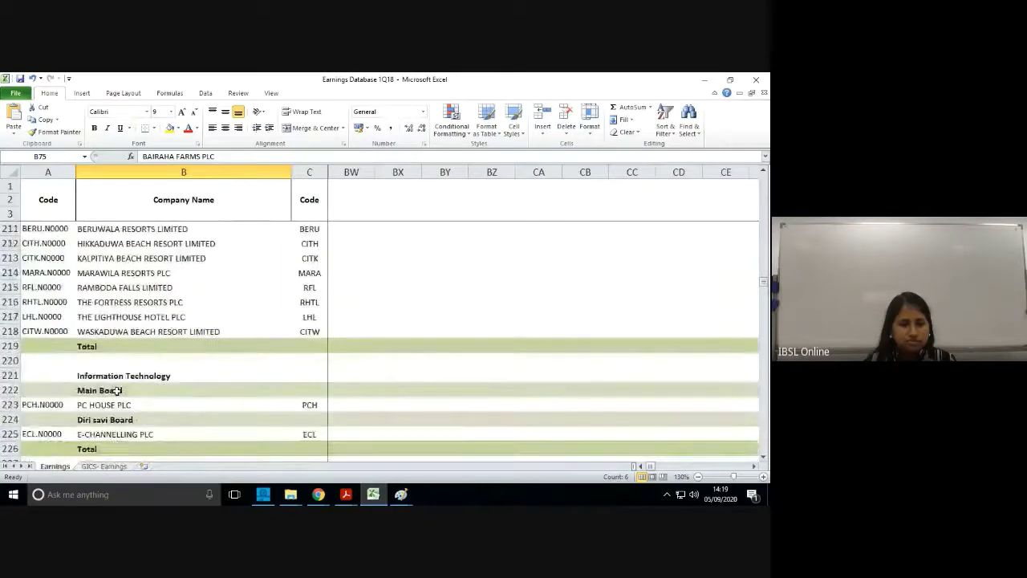
pyautogui.scroll(-14, 116, 390)
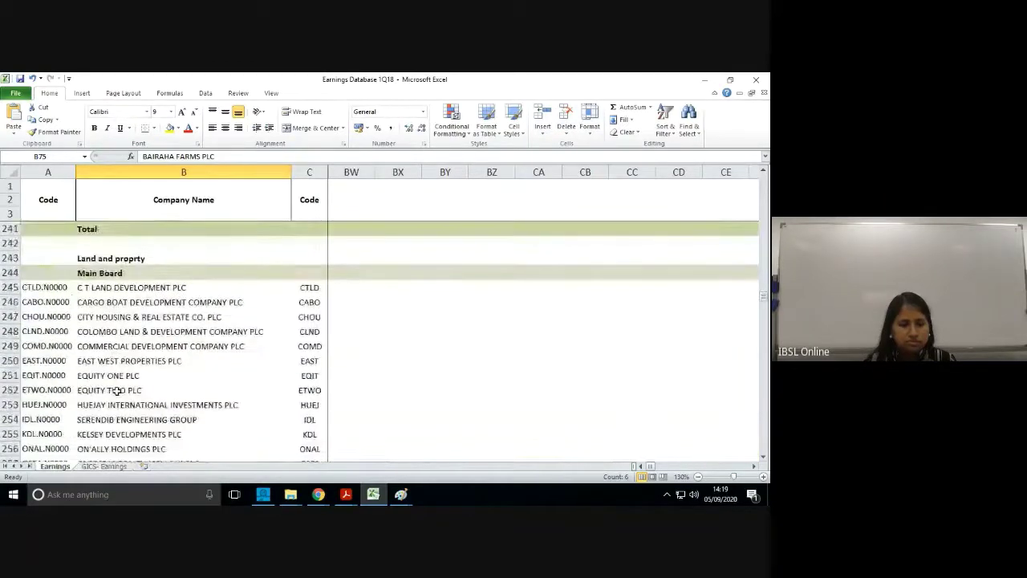
pyautogui.scroll(-10, 117, 390)
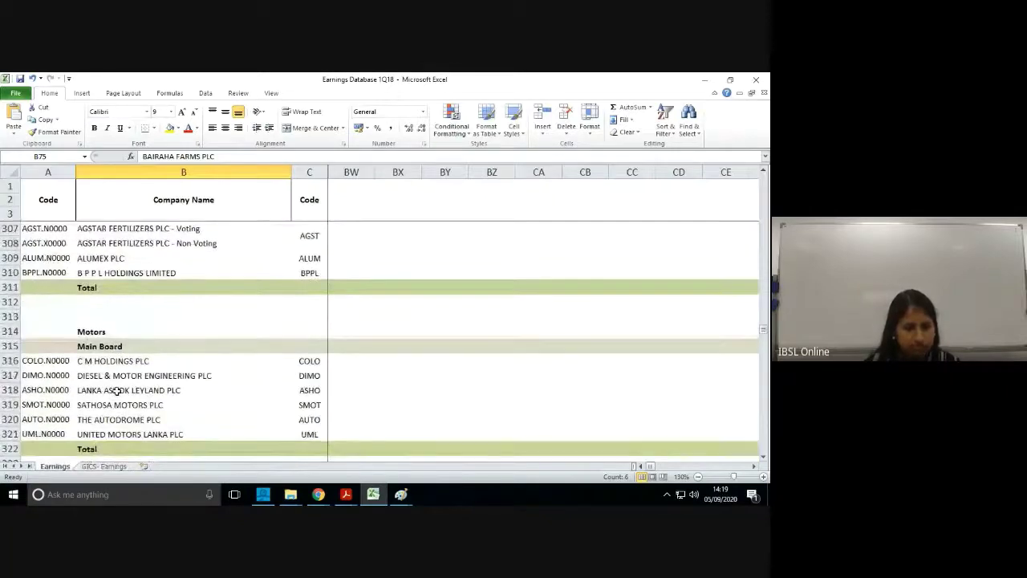
pyautogui.scroll(-10, 116, 390)
pyautogui.scroll(-6, 117, 390)
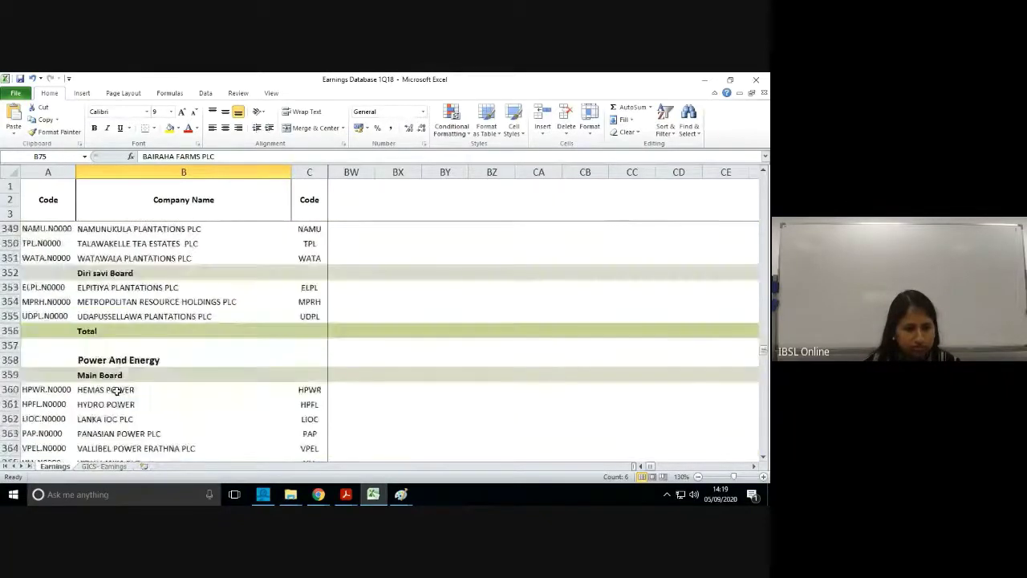
pyautogui.click(142, 273)
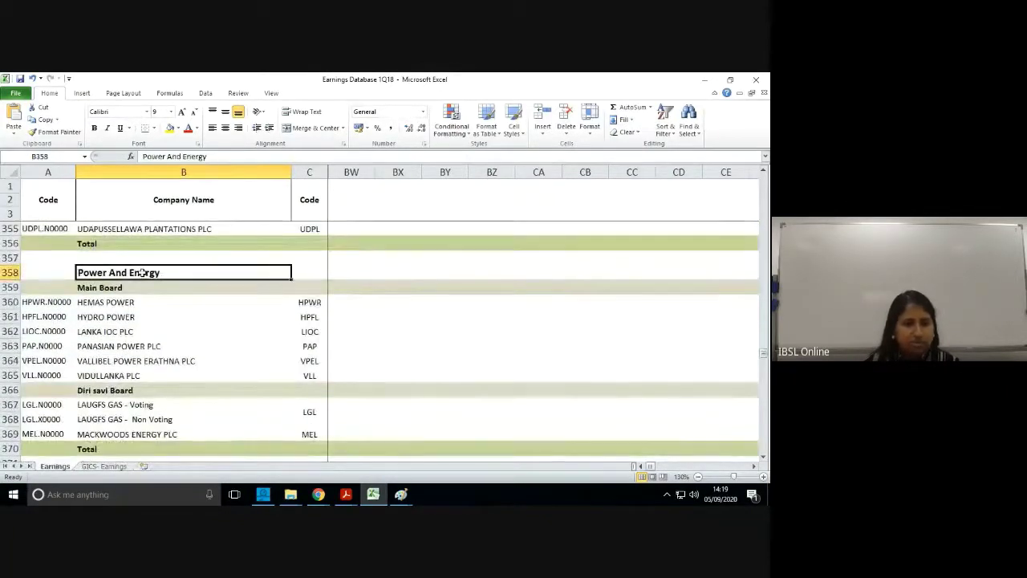
# Highlight the HEMAS POWER and HYDRO POWER rows in the Power And Energy sector
pyautogui.moveTo(41, 301); pyautogui.dragTo(290, 321)
pyautogui.click(131, 299)
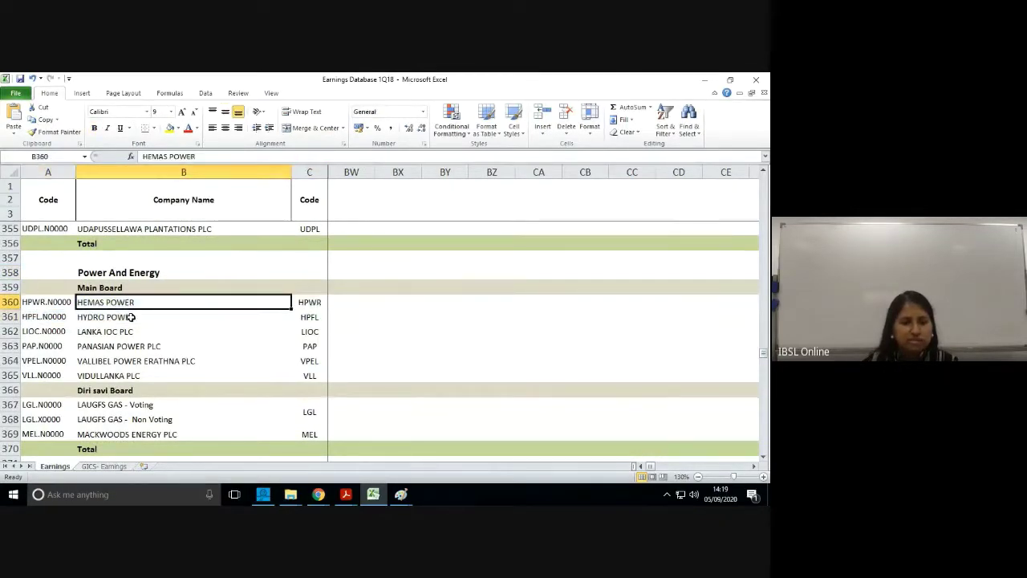
pyautogui.click(128, 317)
pyautogui.moveTo(9, 301); pyautogui.dragTo(10, 316)
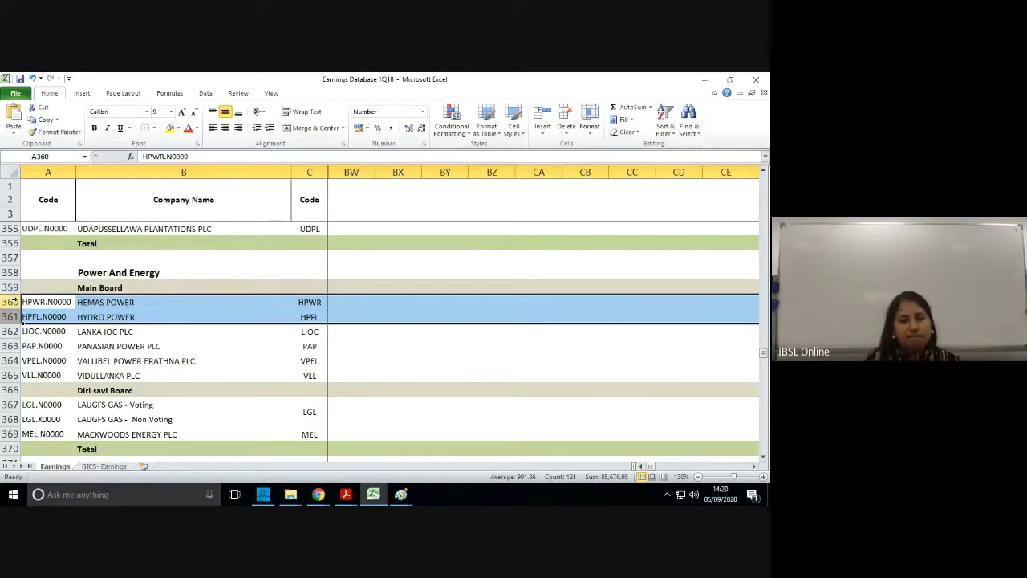
# Review the Diversifies Financials, Banks and Insurance groups of the Financials sector on the GICS- Earnings sheet and return to the sector's start
pyautogui.click(121, 468)
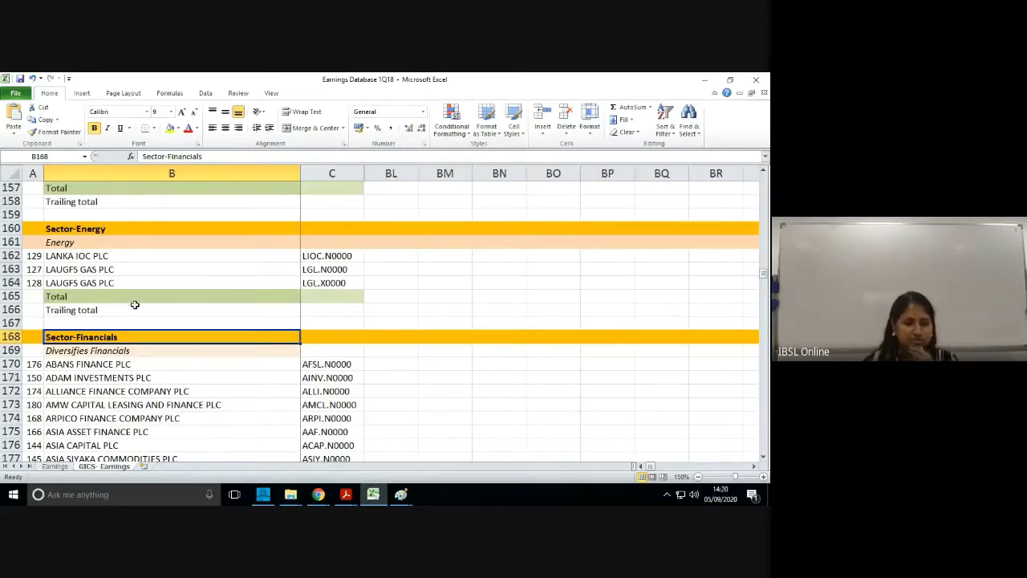
pyautogui.scroll(-17, 135, 302)
pyautogui.scroll(-3, 135, 304)
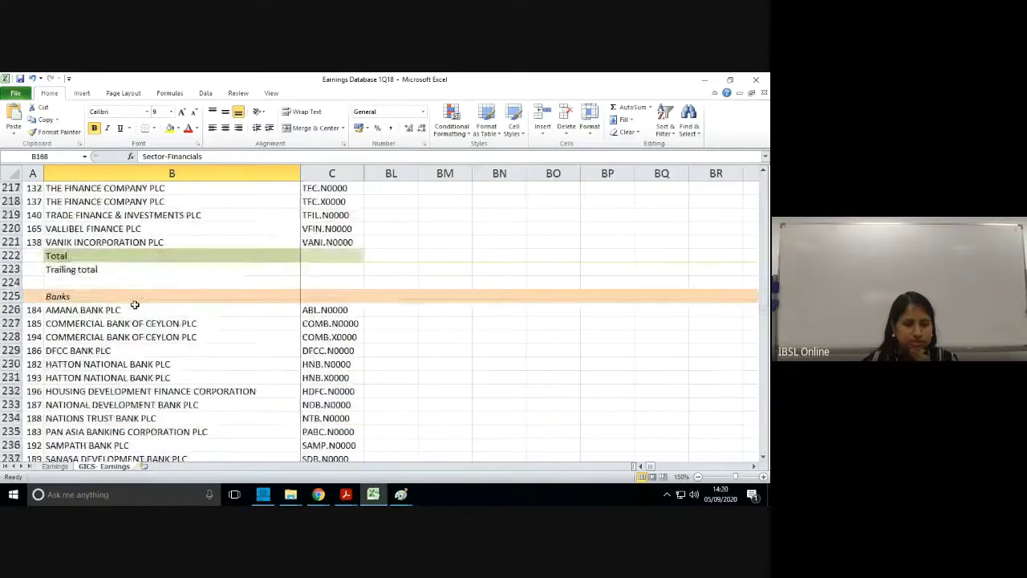
pyautogui.scroll(-4, 135, 305)
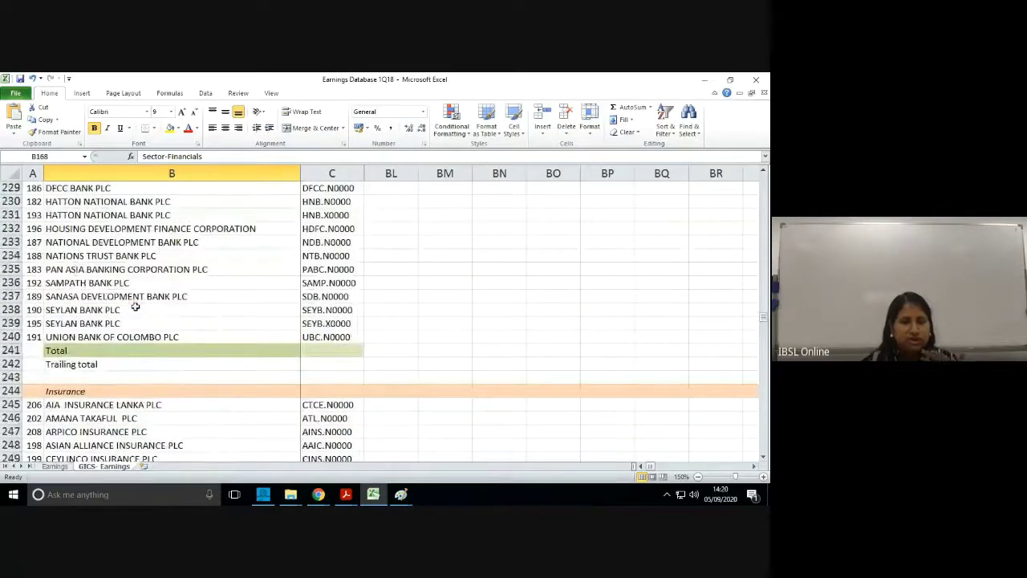
pyautogui.scroll(-4, 136, 308)
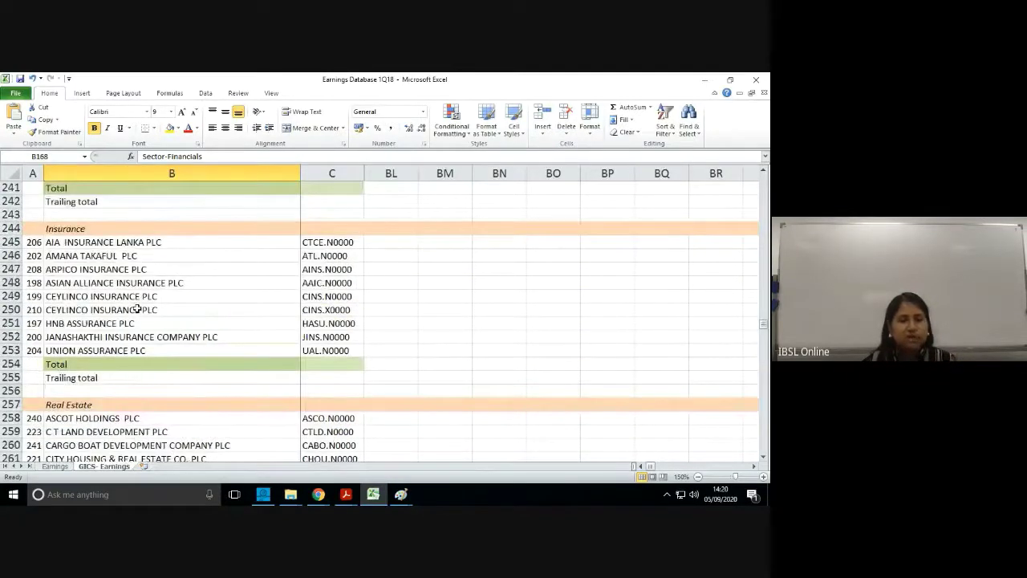
pyautogui.scroll(15, 138, 309)
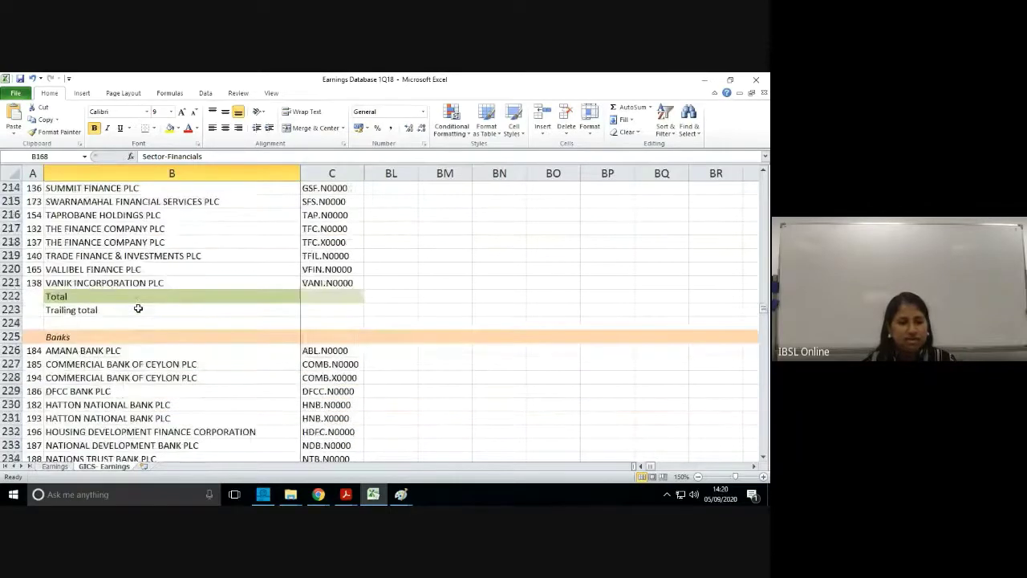
pyautogui.scroll(12, 138, 309)
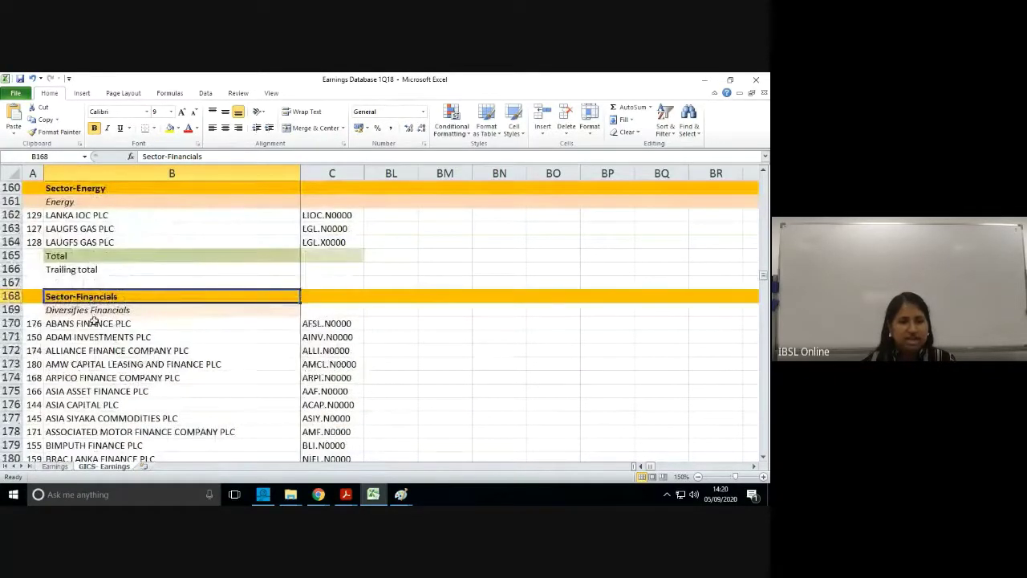
# Select the Diversifies Financials heading, pass its company list and select the Banks heading to view the banks below it
pyautogui.click(102, 310)
pyautogui.scroll(-17, 148, 382)
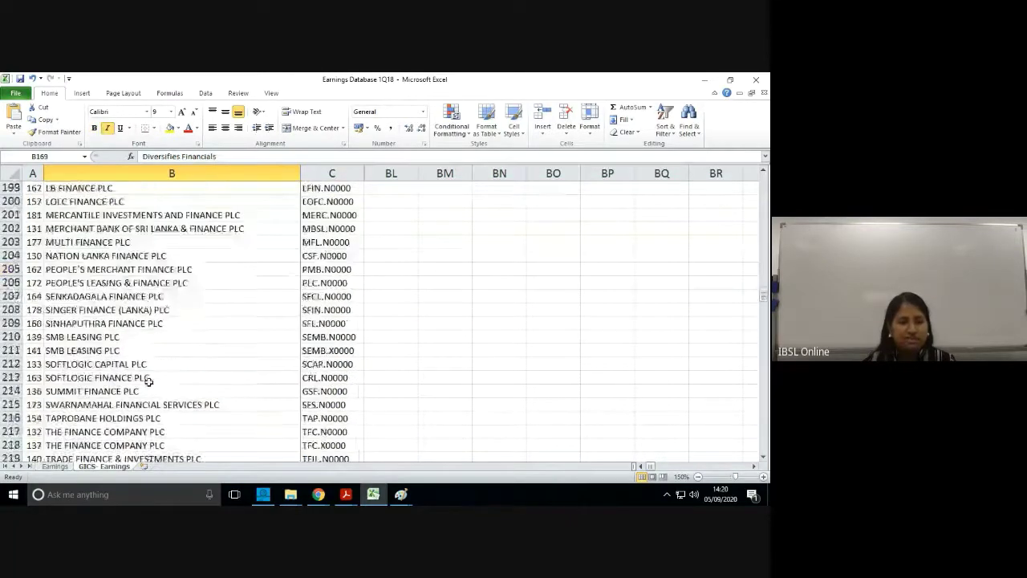
pyautogui.click(126, 377)
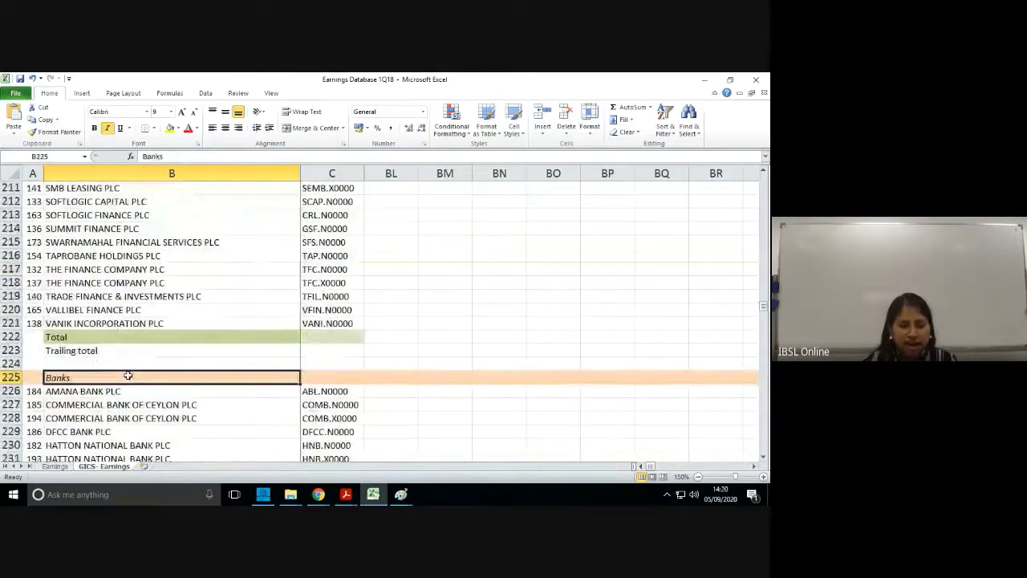
pyautogui.scroll(-3, 95, 440)
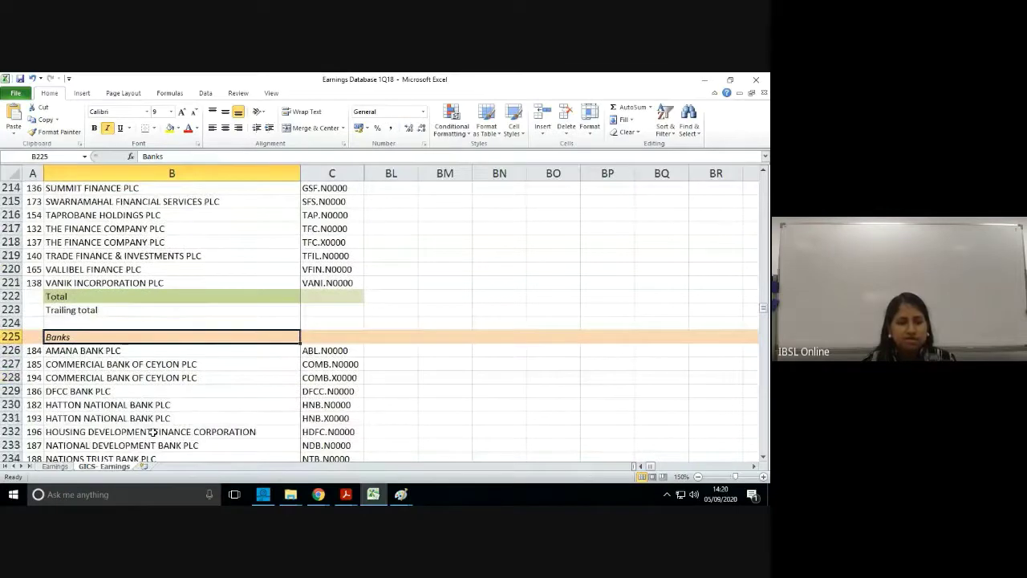
# Select the Insurance and Real Estate headings in turn on the GICS- Earnings sheet and view the companies listed under each
pyautogui.scroll(-3, 109, 442)
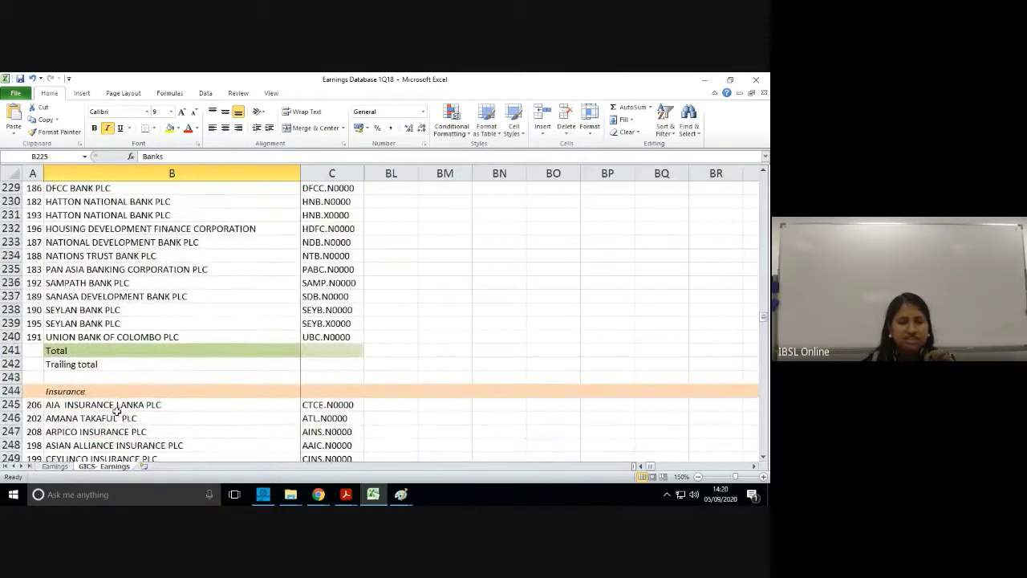
pyautogui.click(121, 394)
pyautogui.scroll(-4, 121, 401)
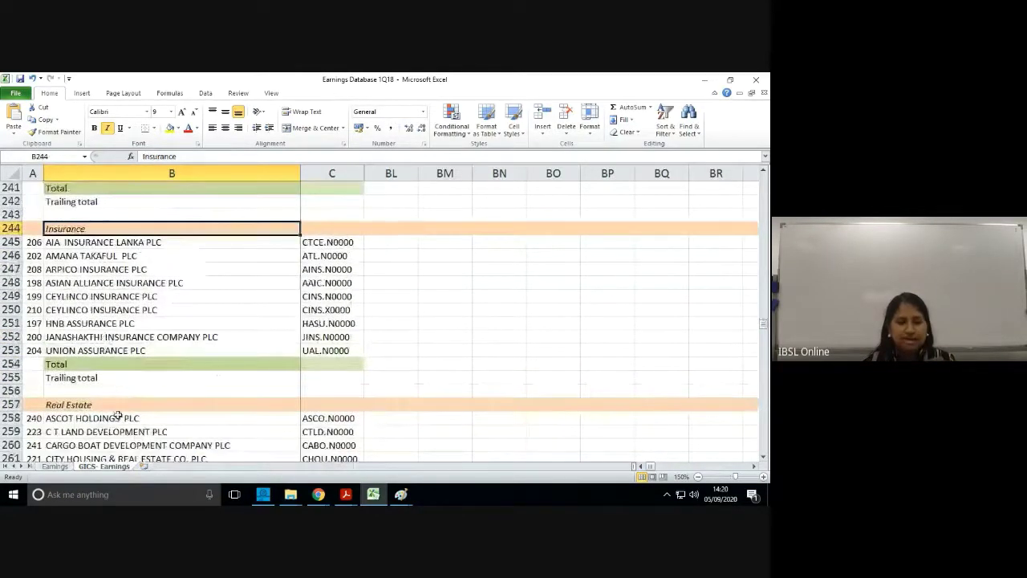
pyautogui.click(118, 408)
pyautogui.scroll(-5, 120, 405)
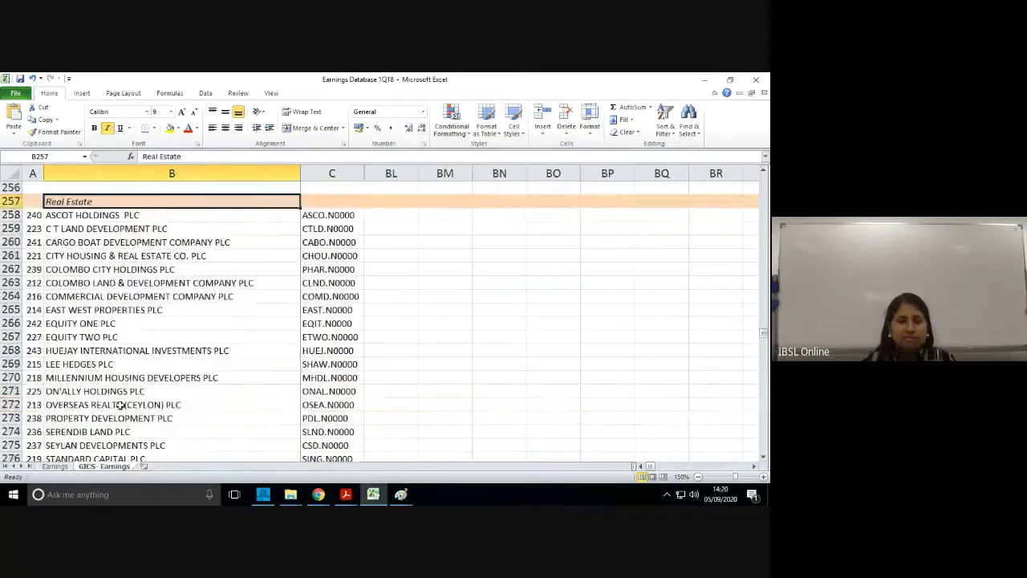
pyautogui.scroll(-3, 120, 404)
# Select the Bank Finance and Insurance heading at the start of the Earnings sheet for comparison, and return to the GICS- Earnings sheet
pyautogui.click(55, 466)
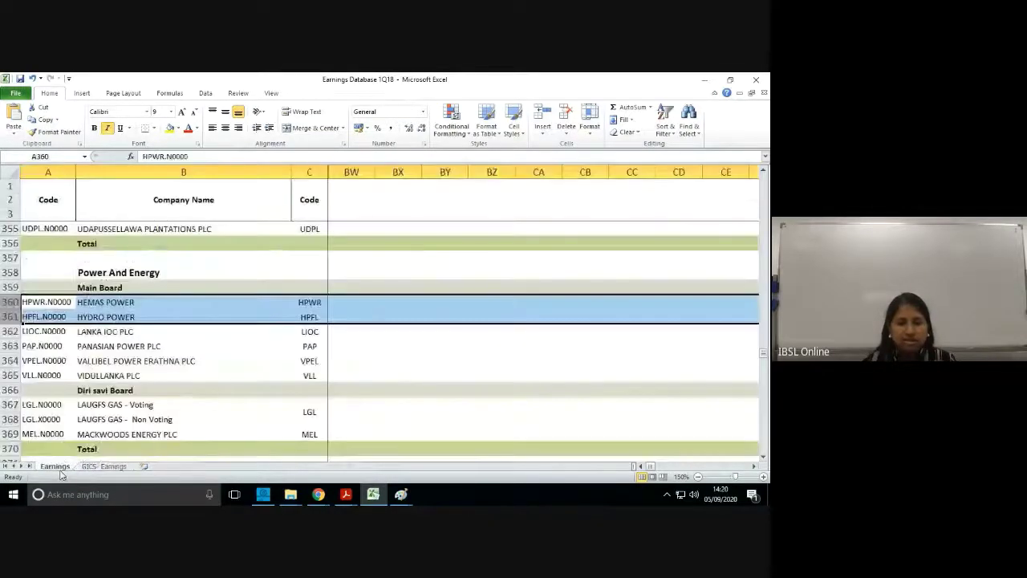
pyautogui.moveTo(763, 354); pyautogui.dragTo(763, 178)
pyautogui.click(213, 230)
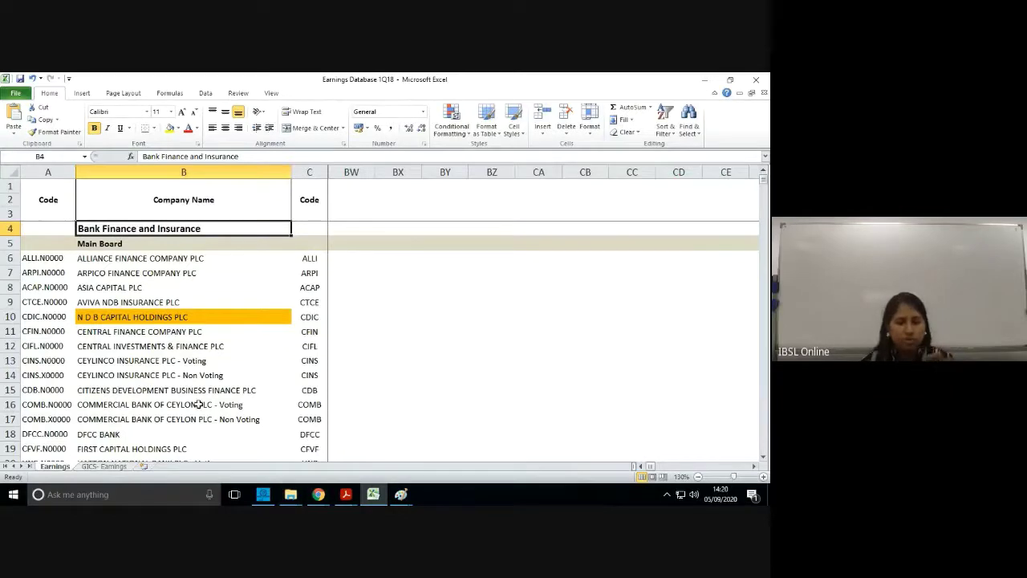
pyautogui.click(118, 459)
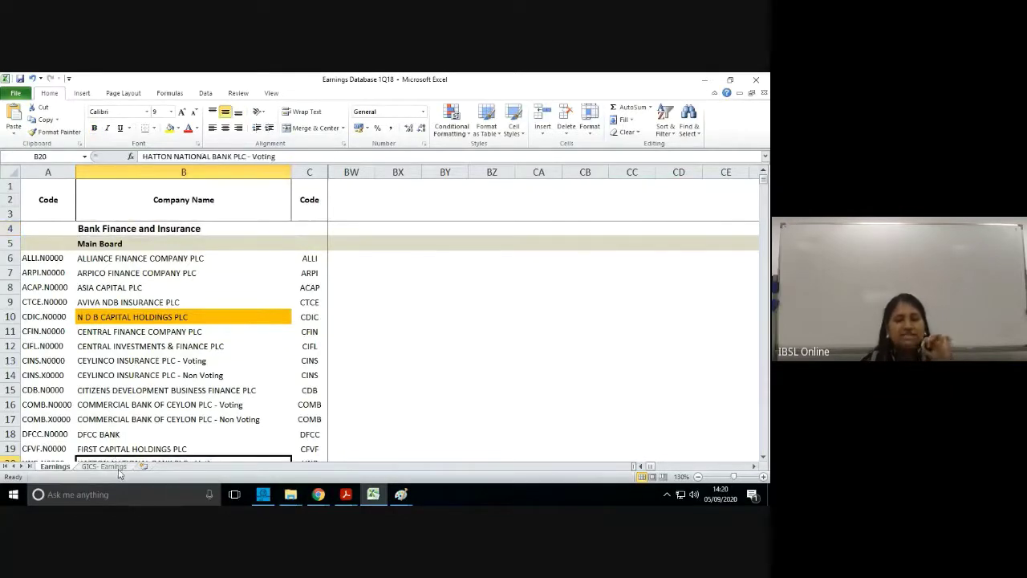
pyautogui.click(104, 466)
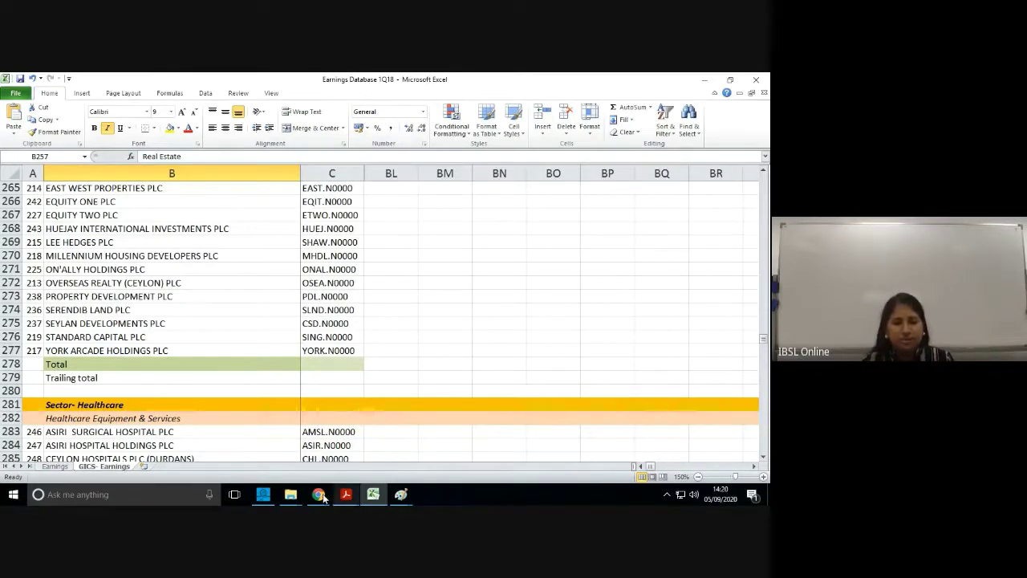
# Switch to week 14.1.pdf in Adobe Acrobat Reader and select the words "global standard" under Advantages of adopting GICS
pyautogui.moveTo(319, 496)
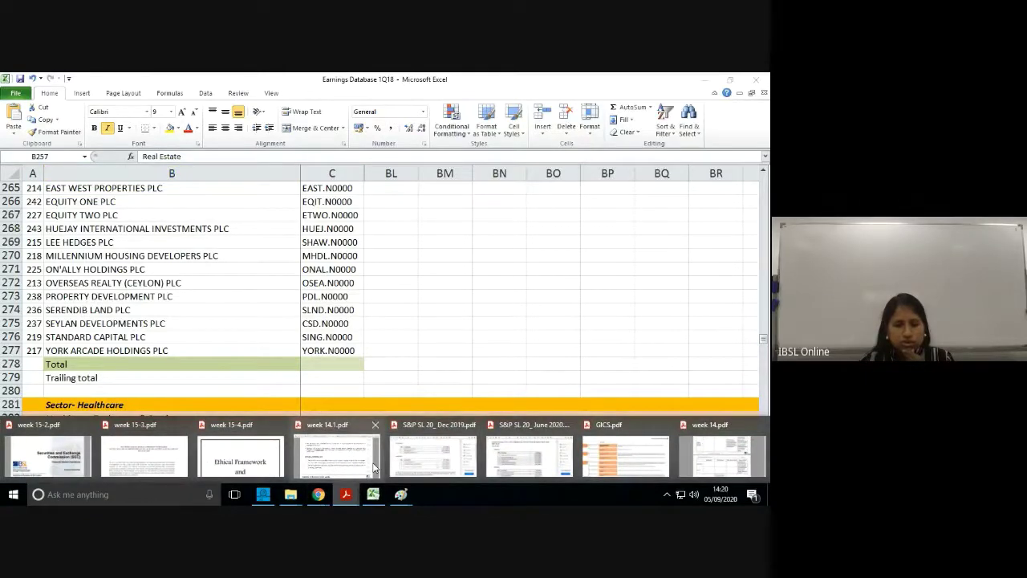
pyautogui.click(373, 467)
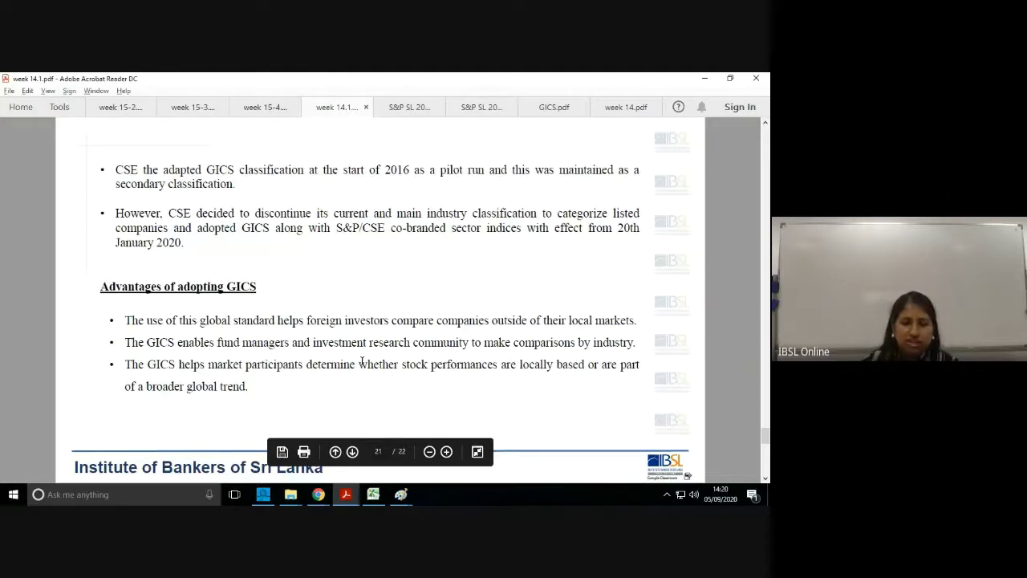
pyautogui.moveTo(200, 320); pyautogui.dragTo(277, 321)
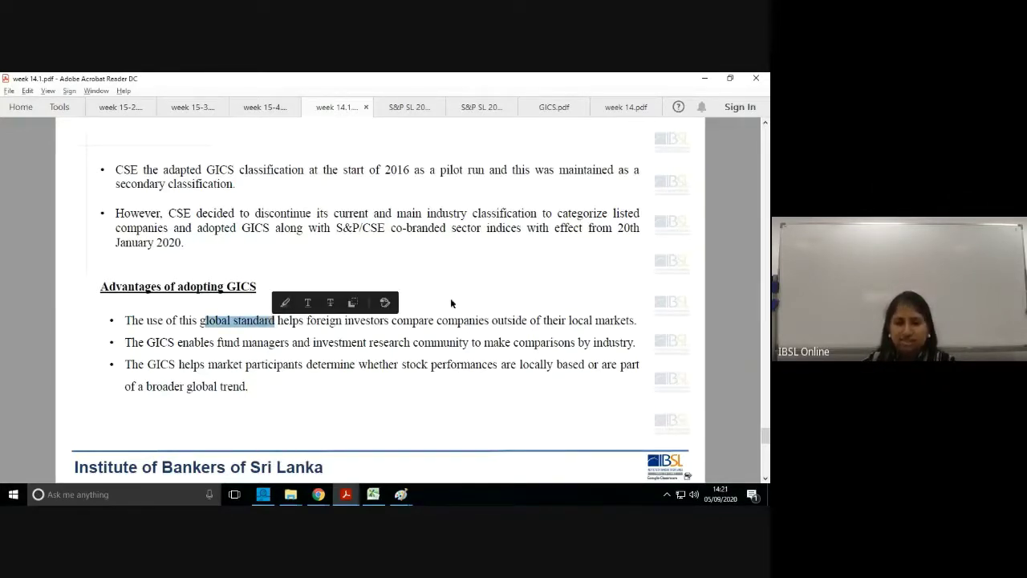